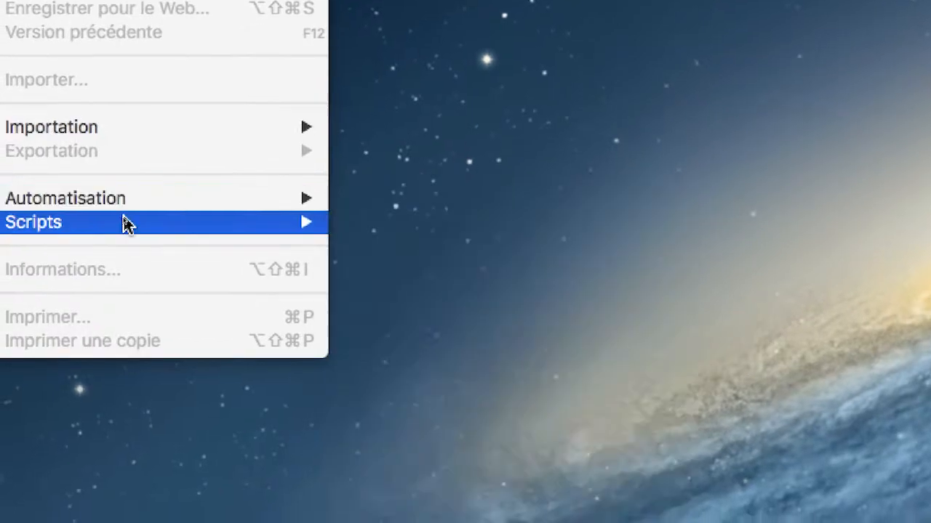
Step: Open the image processor script (Processeur d'images) and reposition its dialog
mouse_move(113, 239)
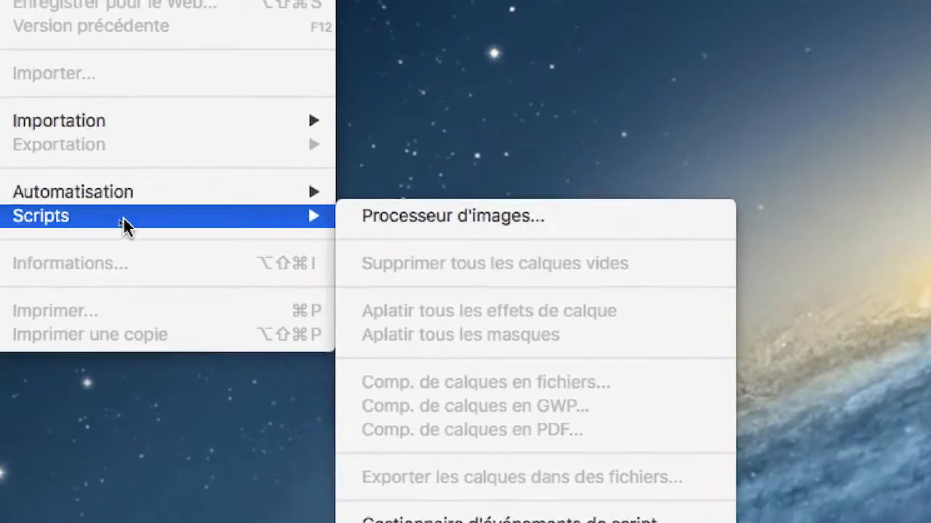
mouse_move(109, 194)
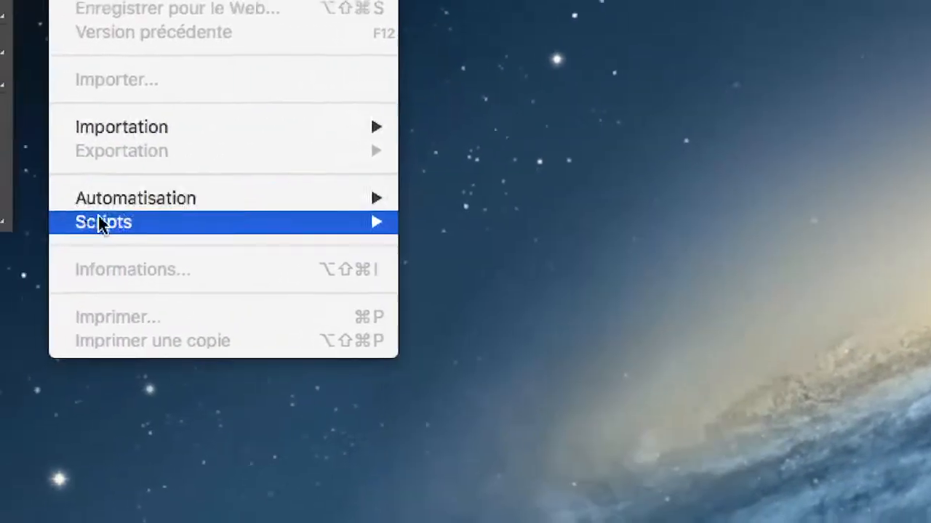
mouse_move(100, 224)
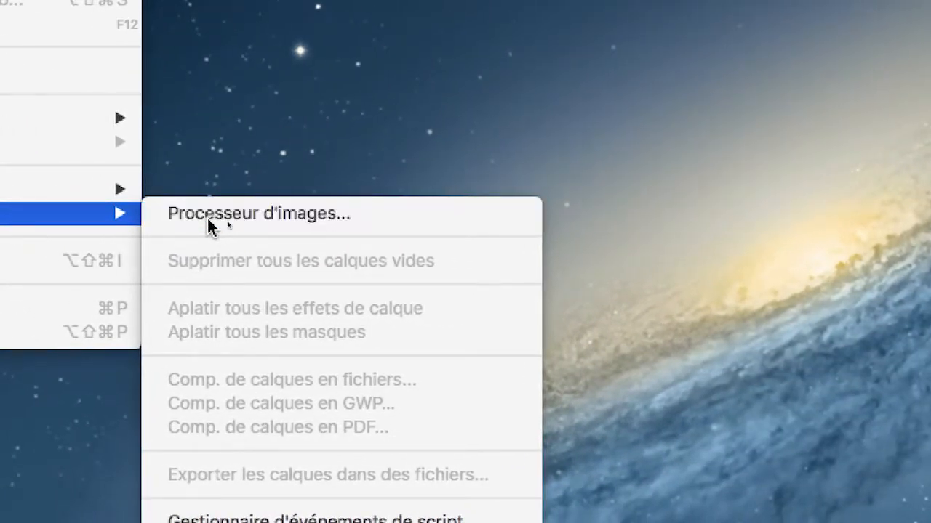
left_click(208, 226)
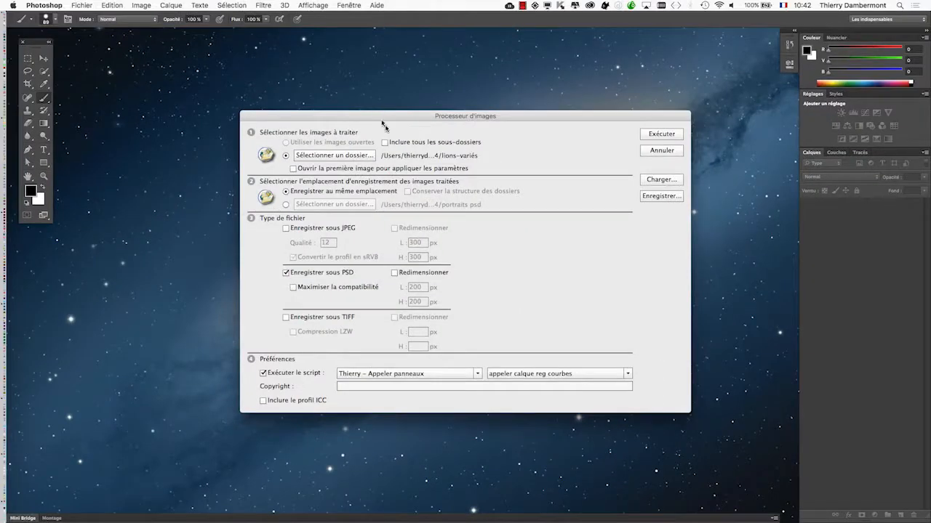
left_click_drag(381, 121, 314, 93)
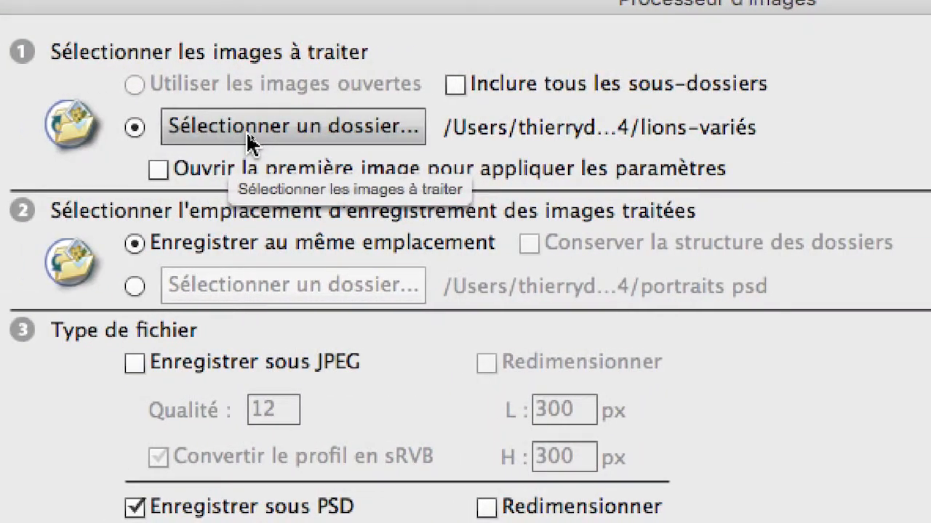
Step: Set the folder "doc InDesign SESSIONS 2 et 3 et 4 et 5" as the source of the images to process
left_click(248, 135)
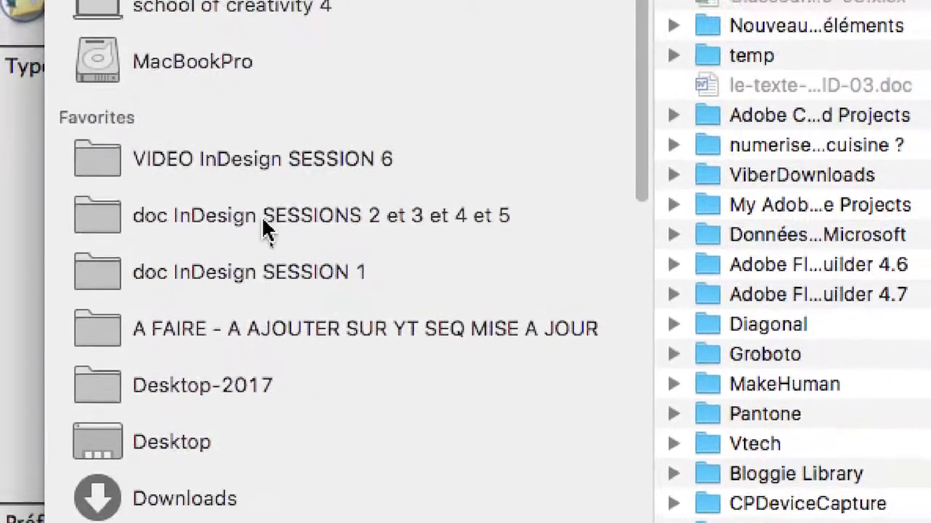
left_click(313, 484)
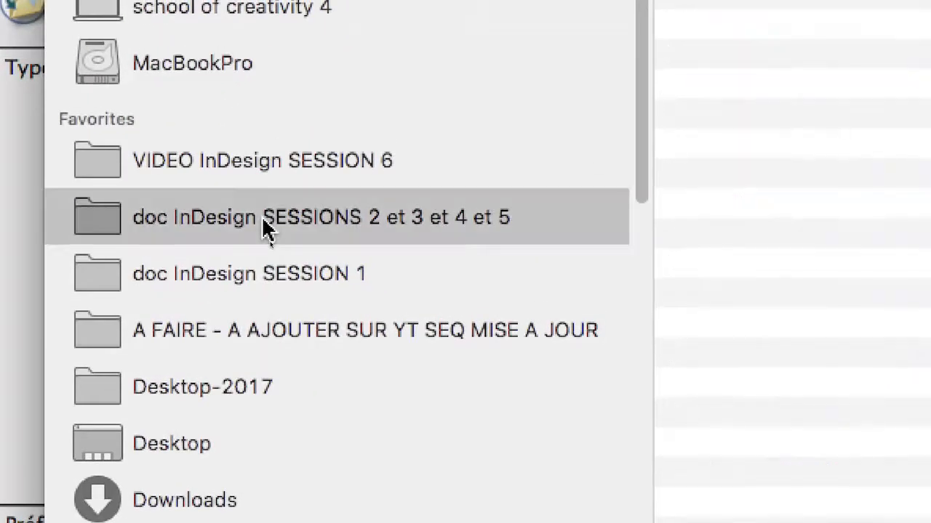
scroll(773, 246, "down", 5)
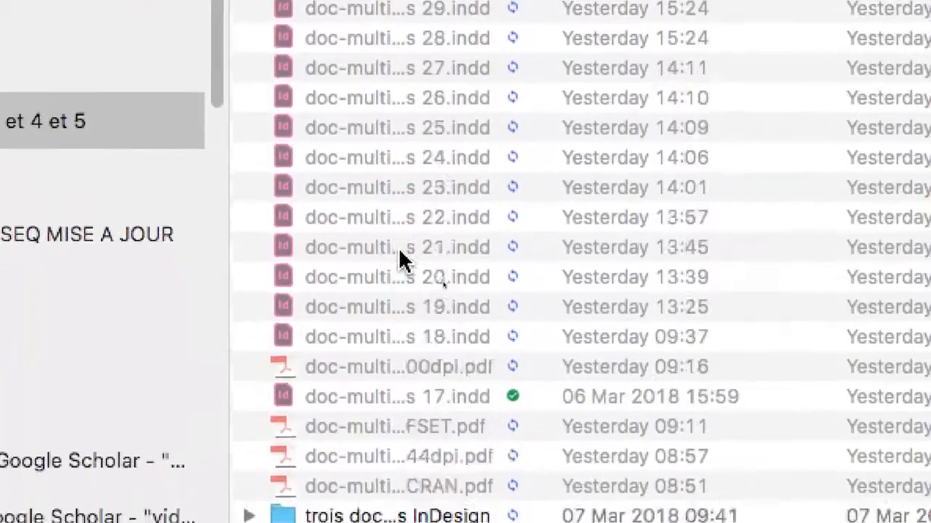
scroll(399, 250, "down", 15)
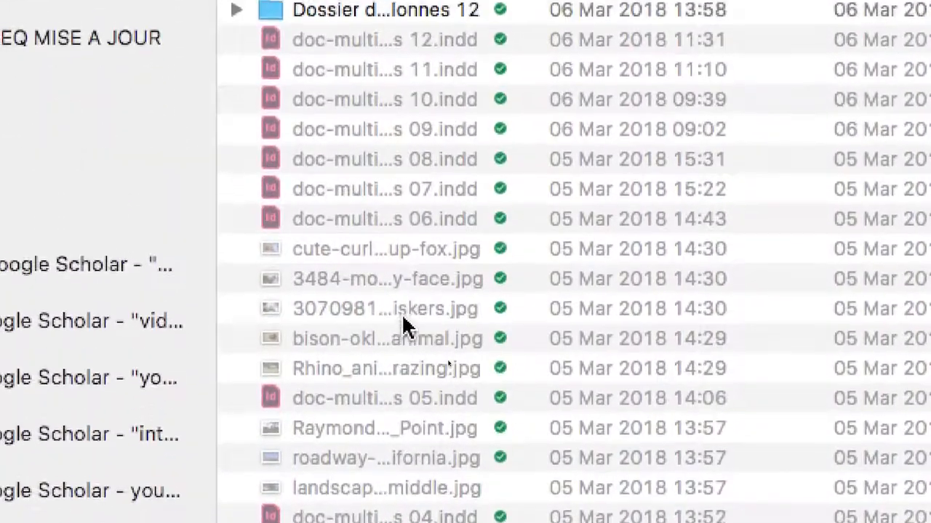
scroll(401, 307, "up", 10)
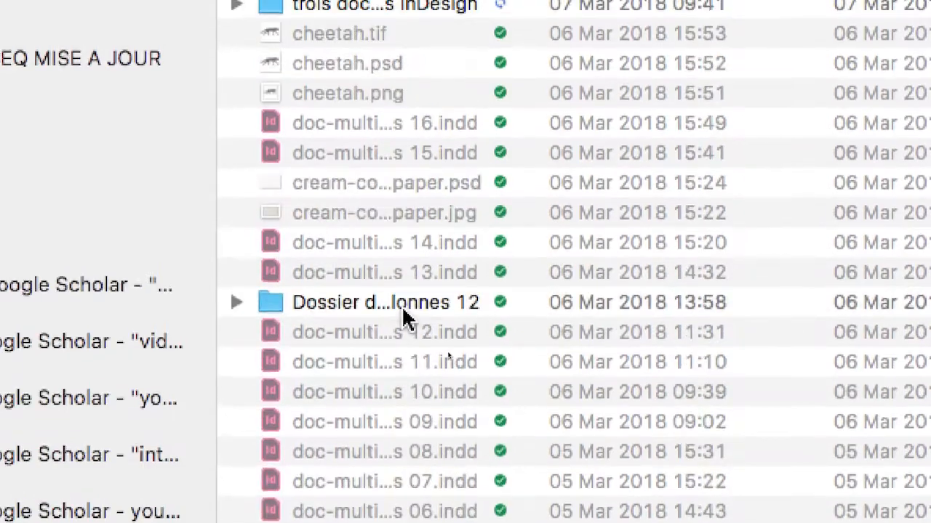
scroll(404, 316, "up", 10)
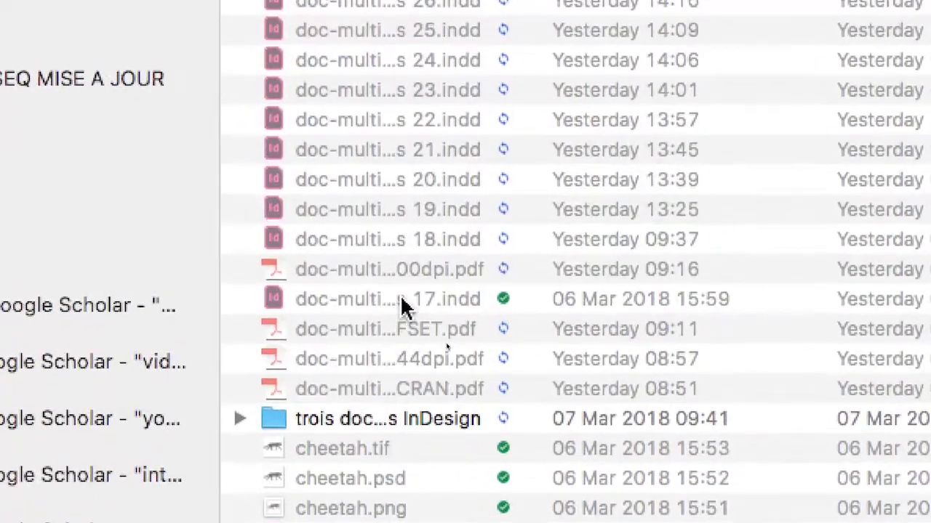
scroll(400, 301, "up", 5)
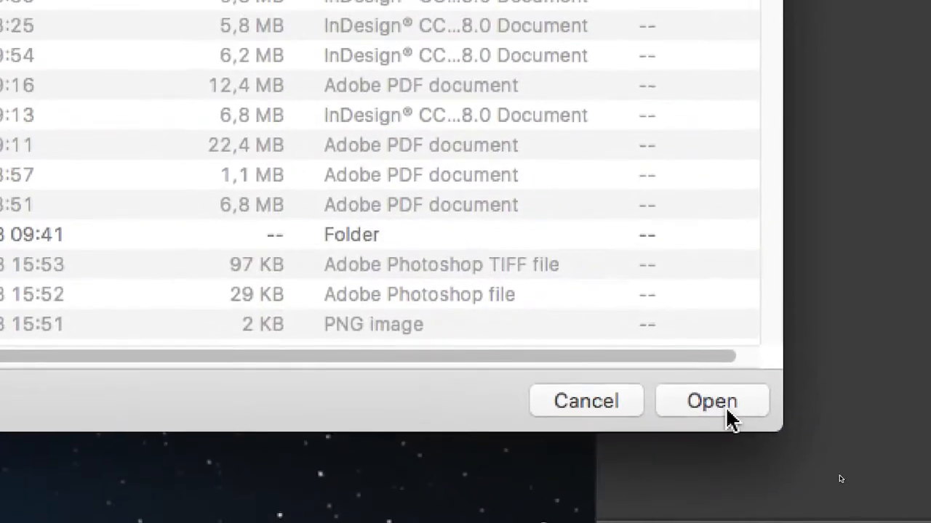
left_click(727, 412)
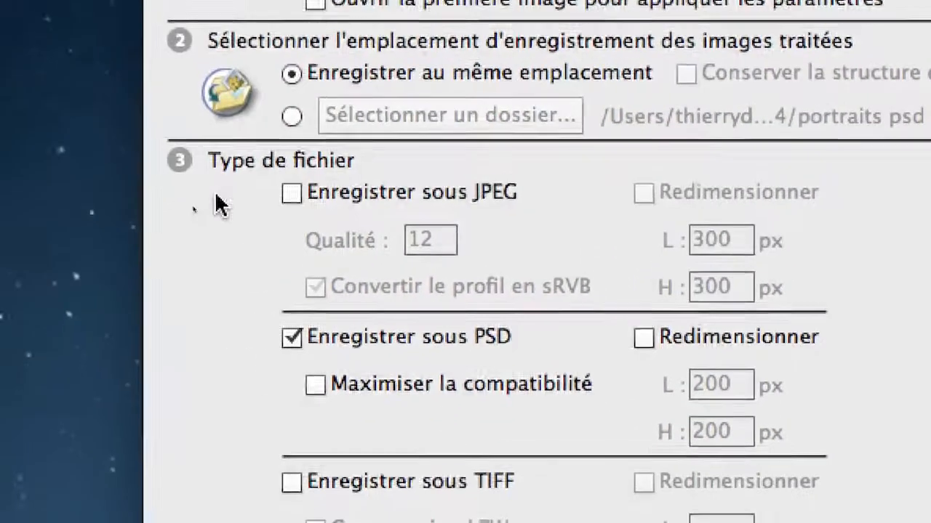
Step: Try the JPEG and TIFF output options for the processed images
left_click(233, 192)
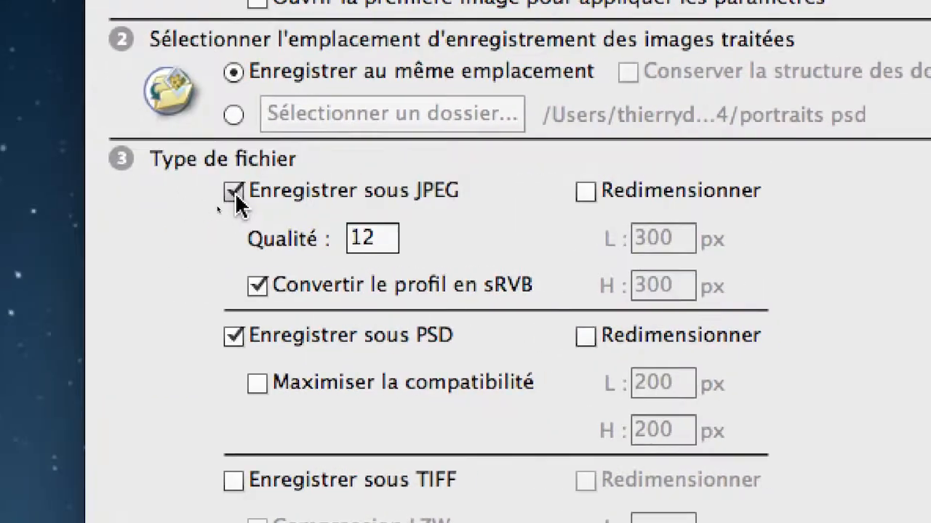
left_click(151, 185)
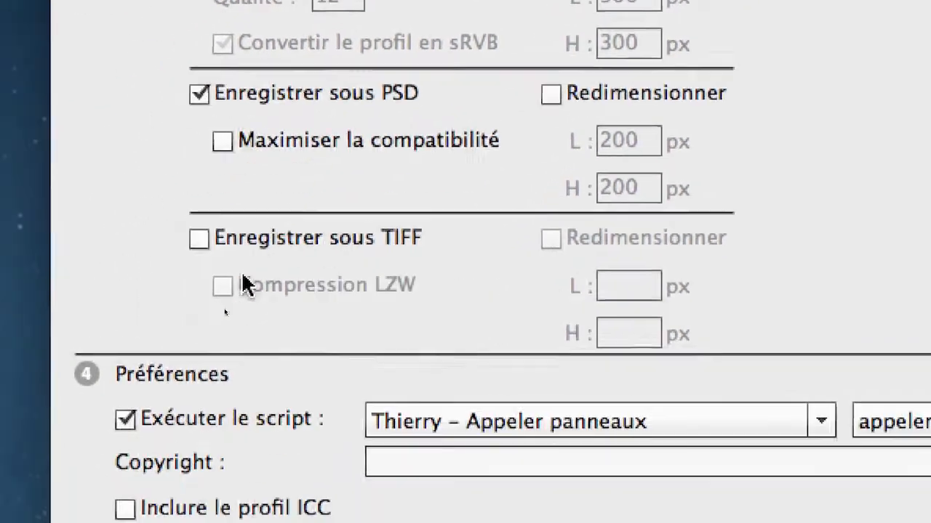
left_click(243, 266)
left_click(253, 264)
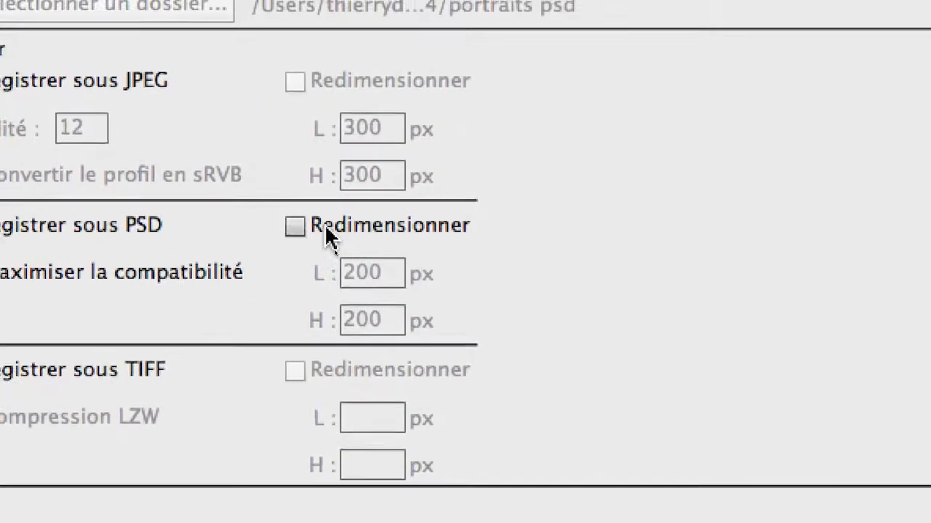
left_click(15, 230)
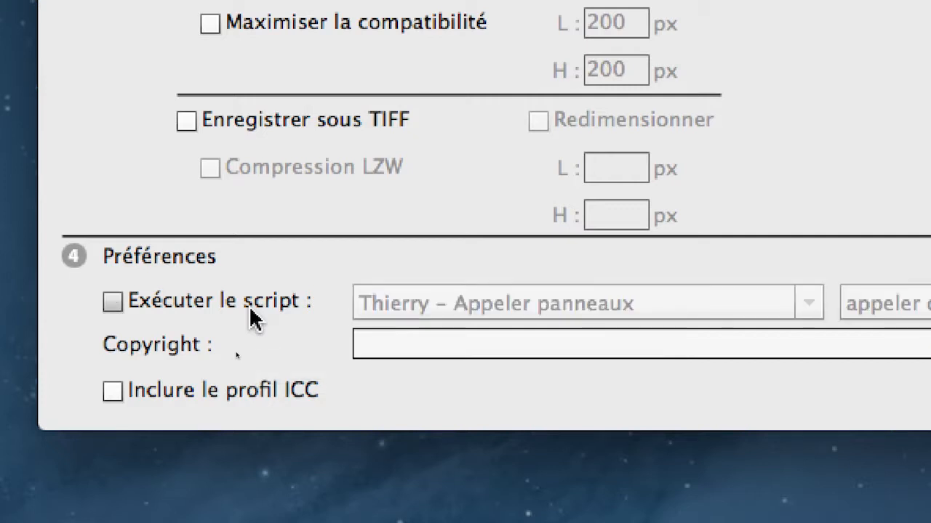
Step: Enable running a script on the images and choose one from the "Scripts par défaut" set
left_click(200, 307)
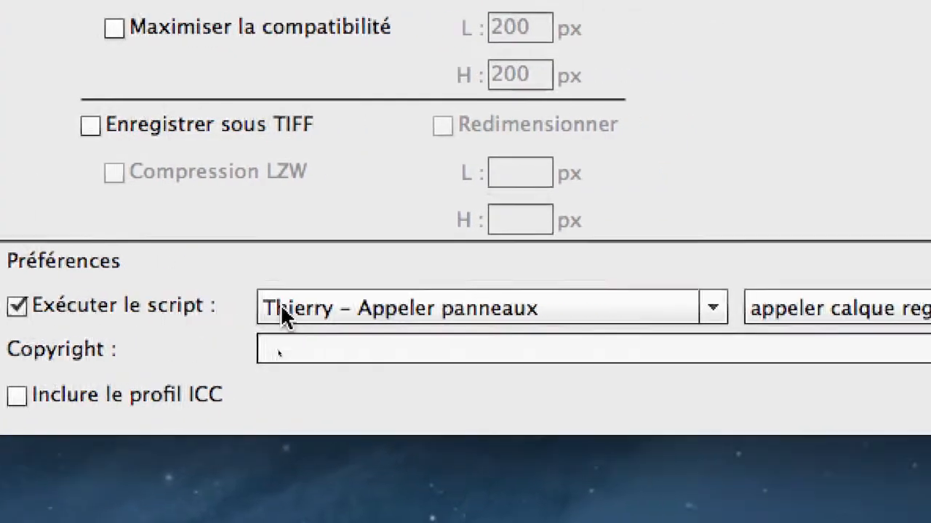
left_click(371, 304)
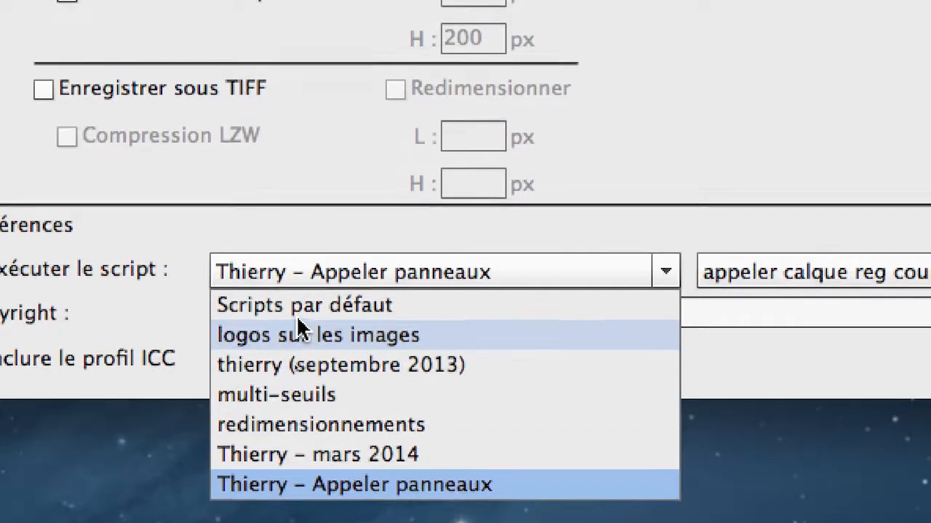
left_click(298, 311)
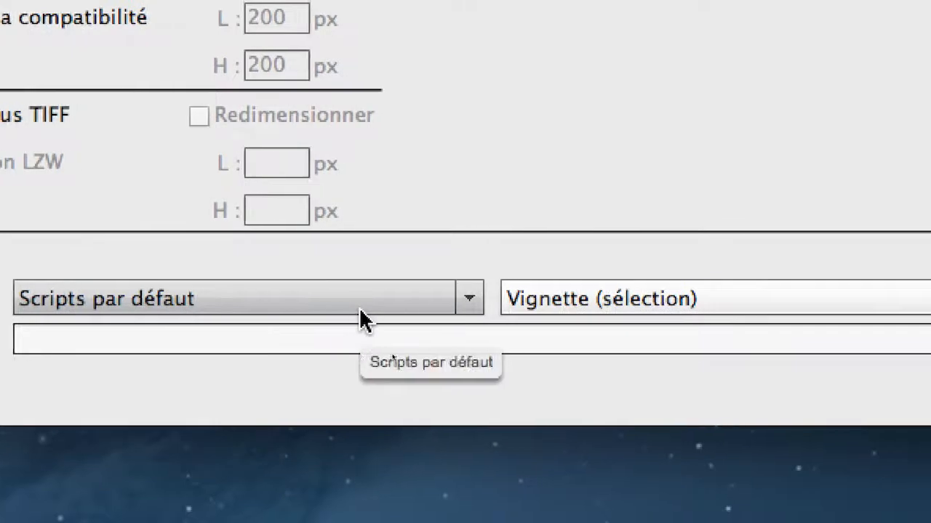
left_click(602, 305)
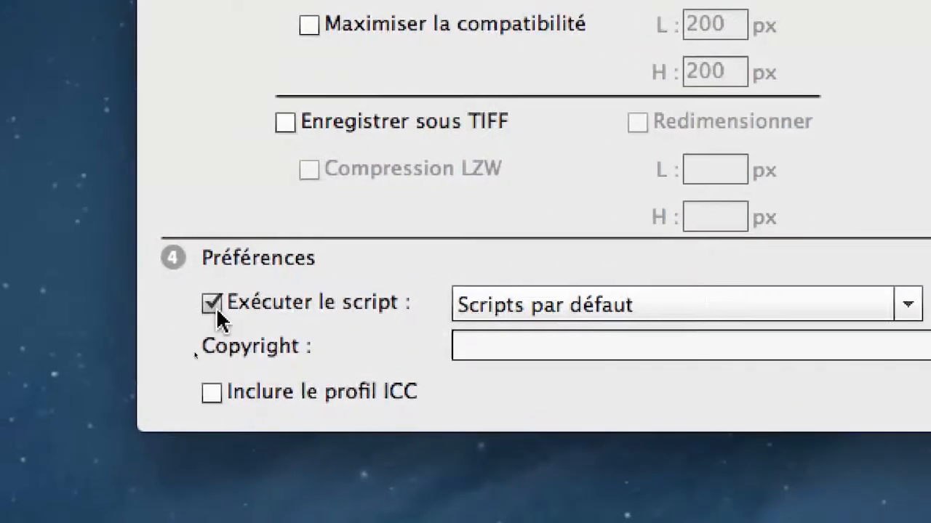
Step: Disable running a script and start batch-processing the chosen folder's images into PSD files
left_click(134, 291)
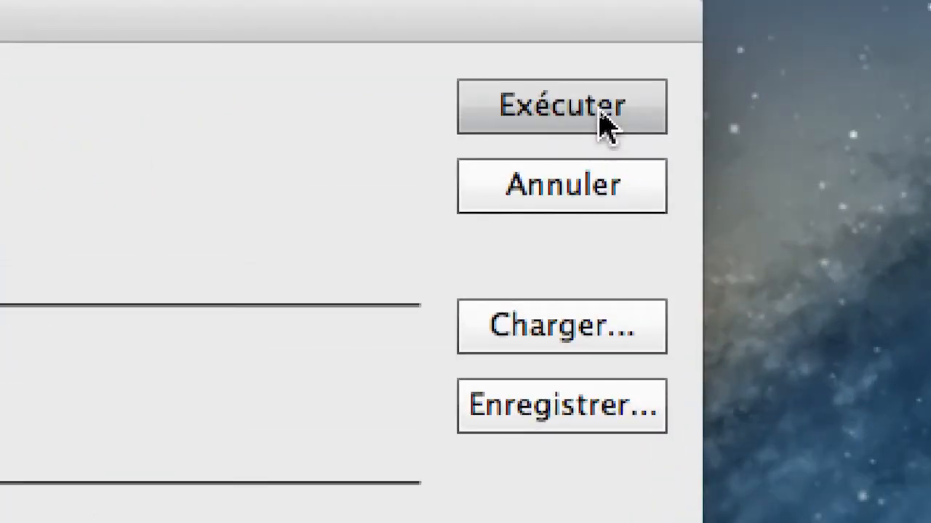
left_click(606, 117)
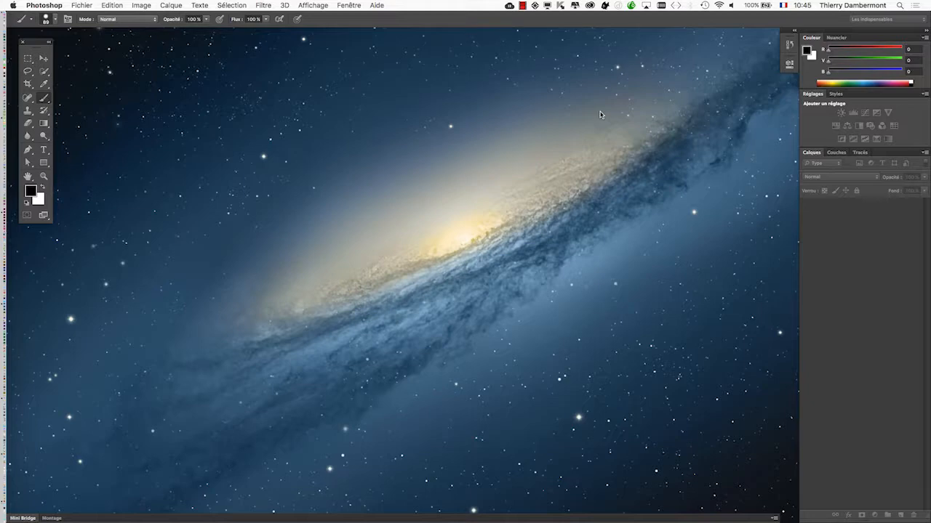
Step: Switch to Finder and show the folder "doc InDesign SESSIONS 2 et 3 et 4 et 5" in an enlarged window
key("super+Tab")
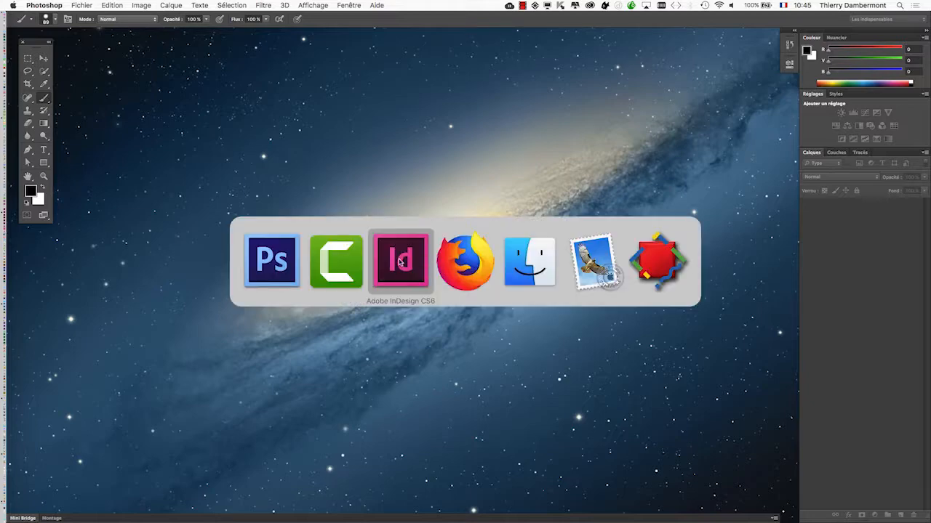
left_click(543, 280)
left_click_drag(275, 251, 317, 49)
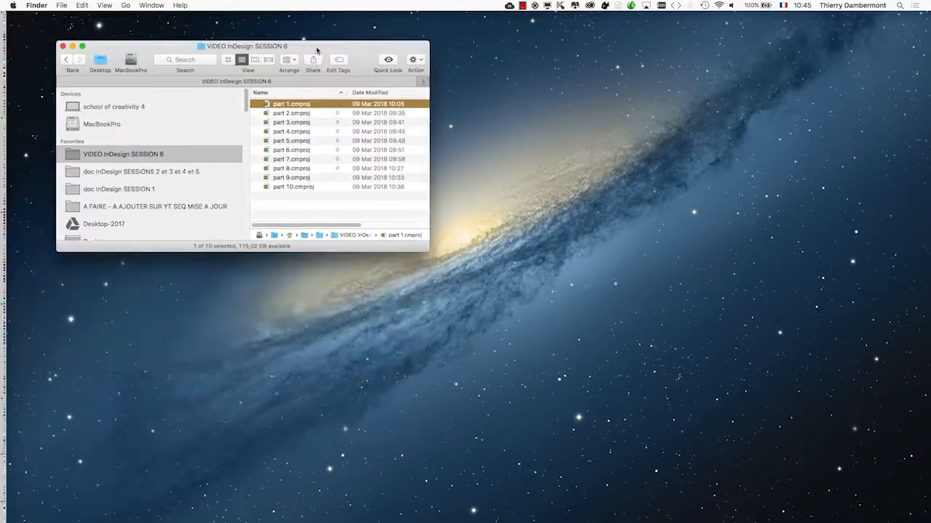
left_click(164, 173)
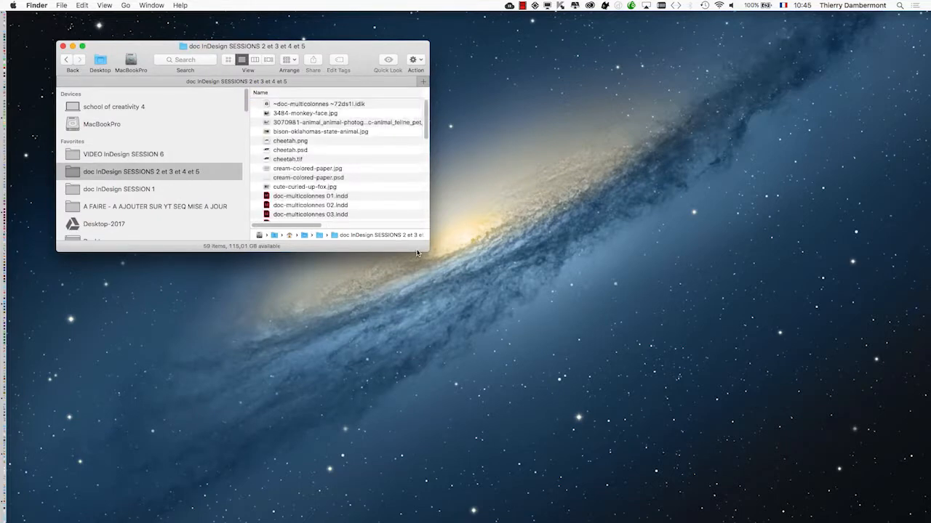
left_click_drag(428, 251, 741, 445)
Step: Open the PSD subfolder that holds the converted images
scroll(482, 334, "down", 6)
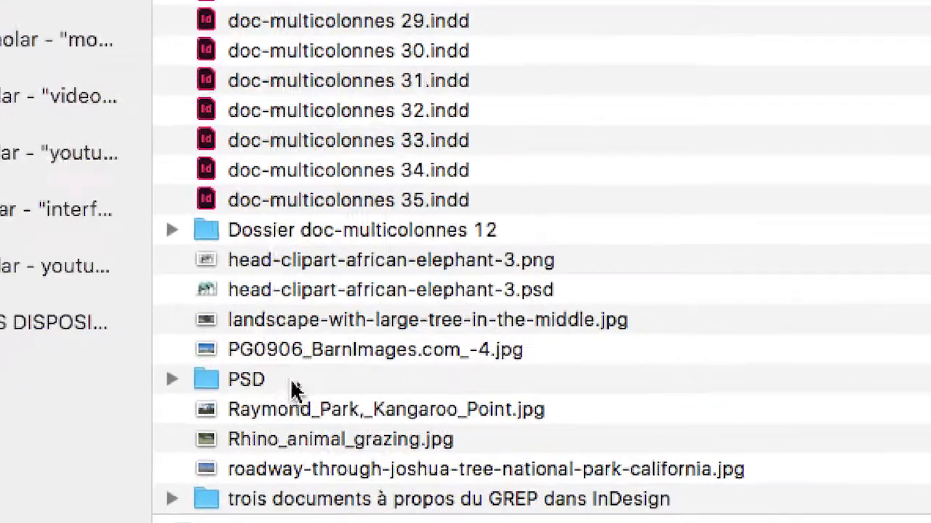
left_click(284, 381)
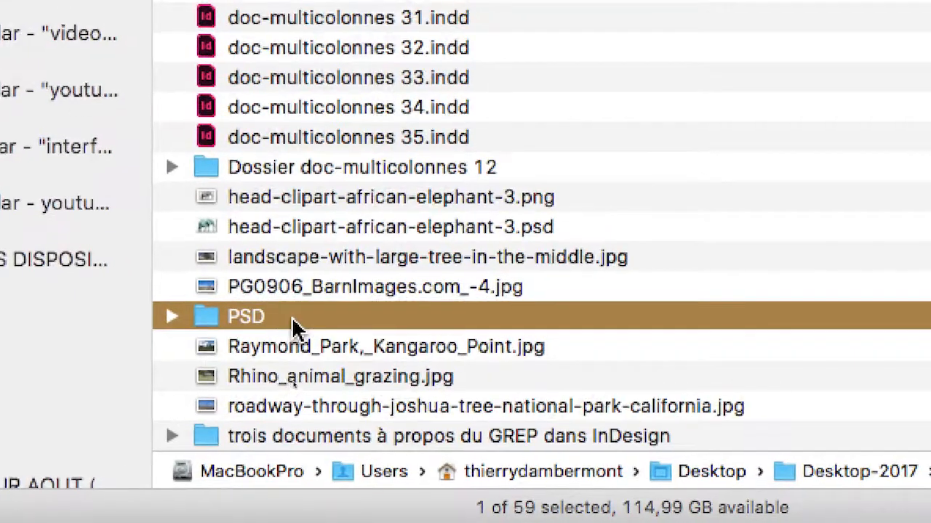
double_click(291, 320)
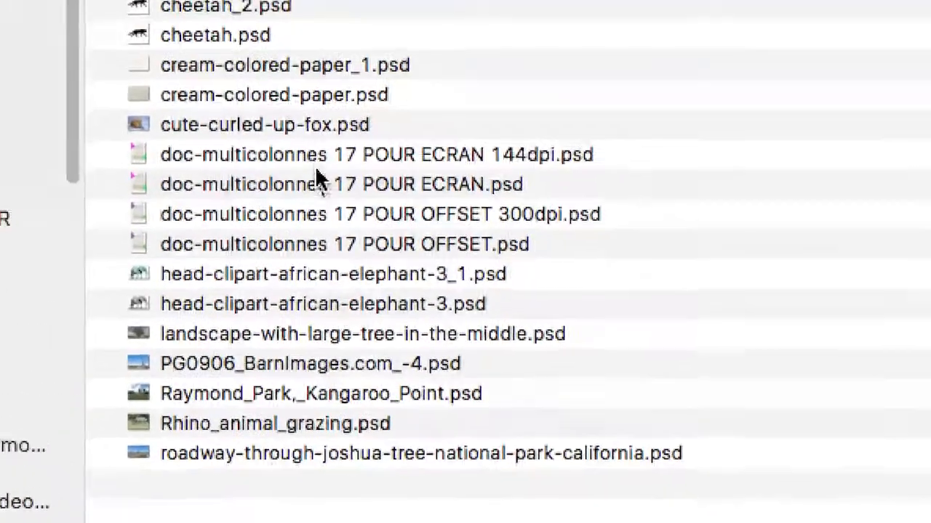
Step: Move the four "doc-multicolonnes 17" PSD files (POUR ECRAN and POUR OFFSET versions) to the trash
left_click(336, 135)
left_click(327, 195, "shift")
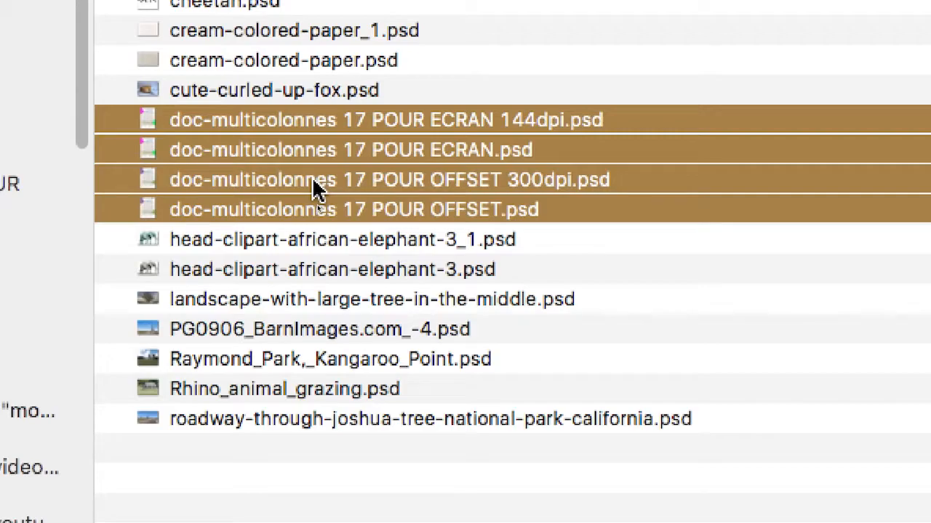
right_click(318, 191)
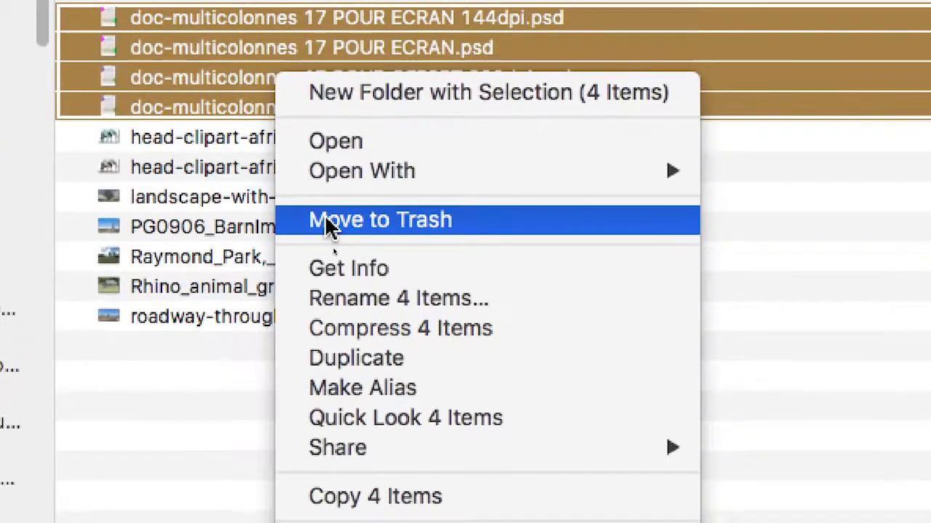
left_click(325, 218)
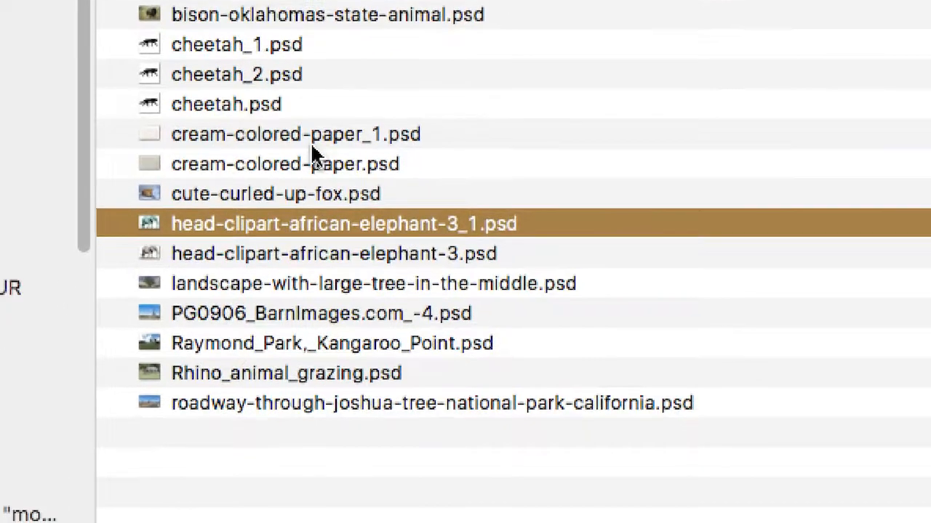
Step: Move cream-colored-paper_1.psd and cream-colored-paper.psd to the trash
left_click(296, 190)
left_click(298, 212, "shift")
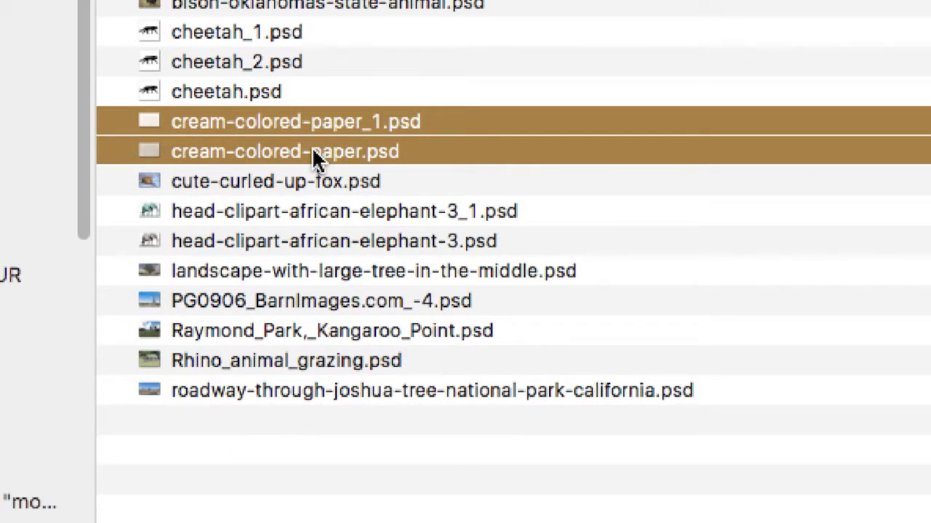
right_click(312, 149)
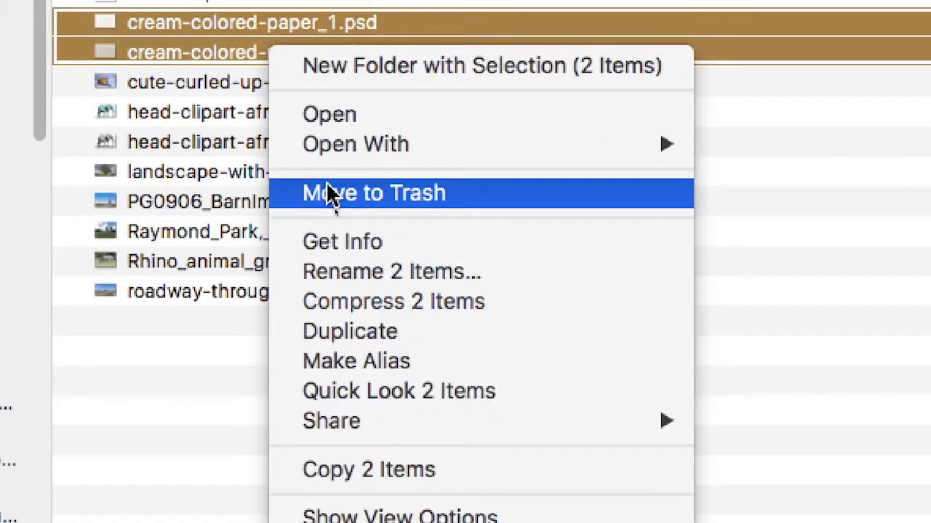
left_click(331, 195)
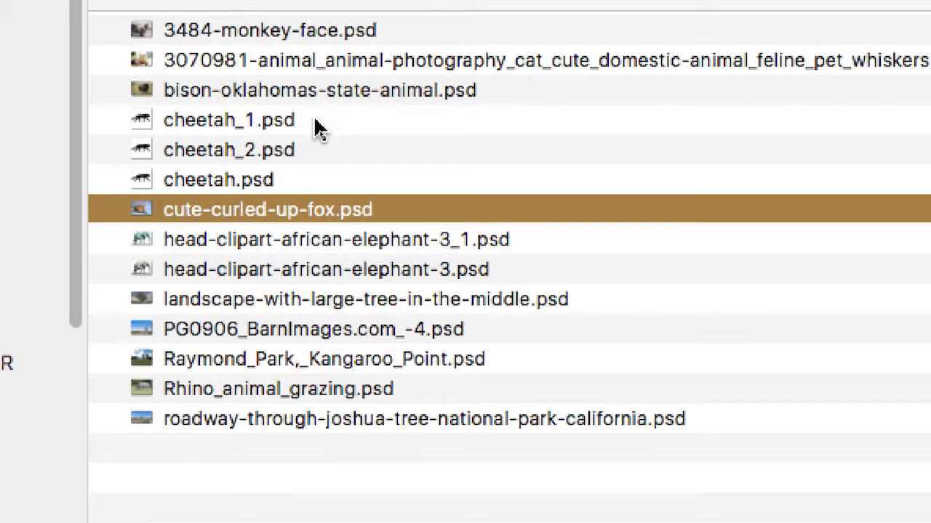
Step: Move cheetah_1.psd, cheetah_2.psd and cheetah.psd to the trash
left_click(318, 129)
left_click(318, 143, "shift")
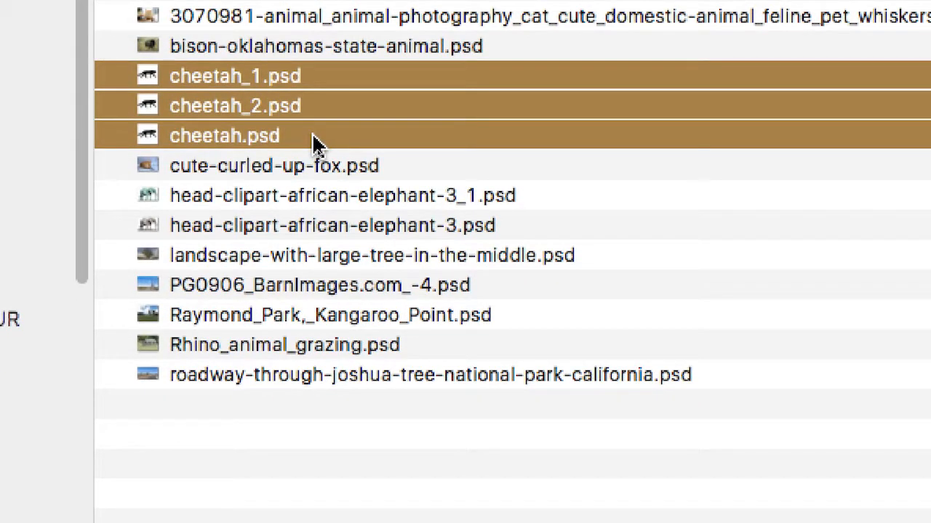
right_click(314, 138)
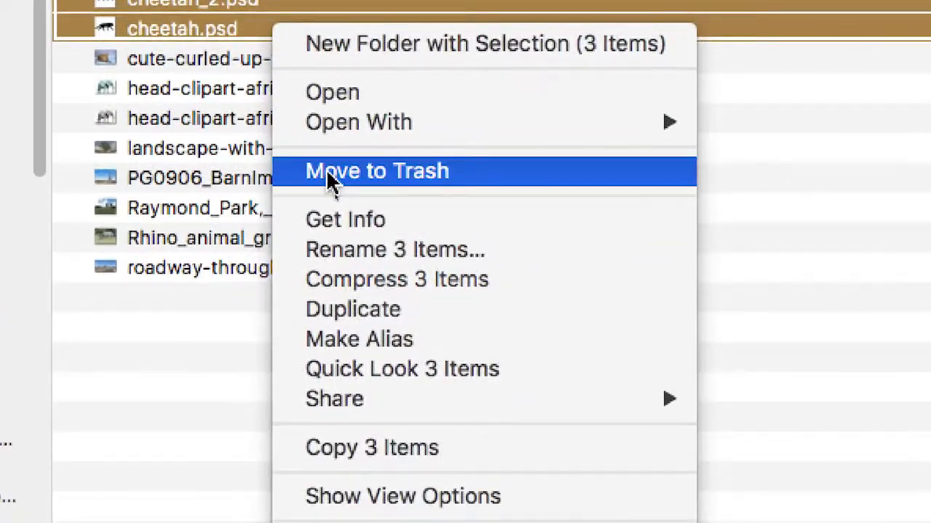
left_click(328, 174)
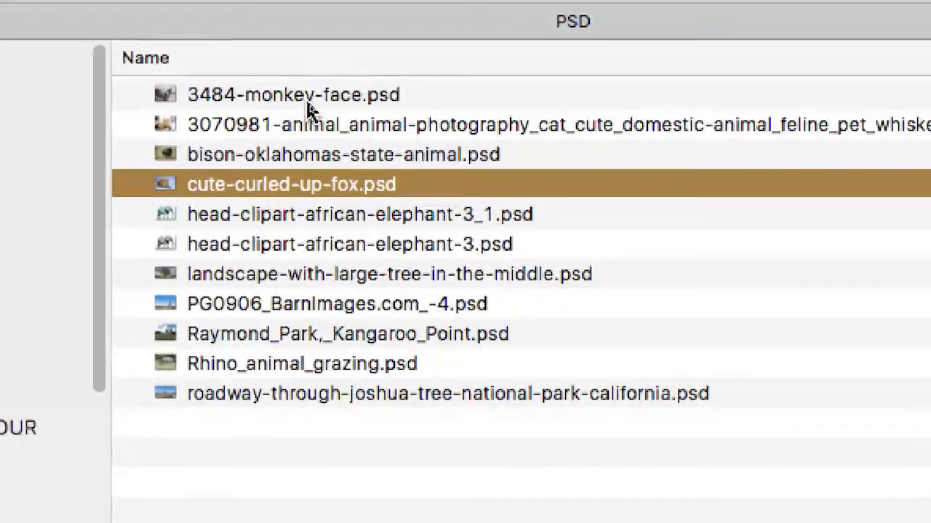
Step: Go through the remaining files of the PSD folder one by one, from 3484-monkey-face.psd to roadway-through-joshua-tree-national-park-california.psd
left_click(307, 93)
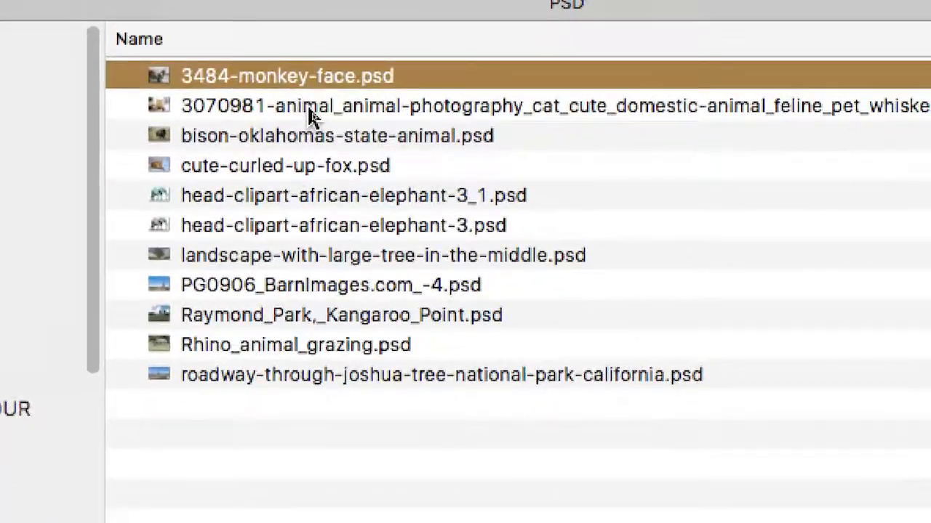
key("Down")
key("Down")
key("Down")
key("Down")
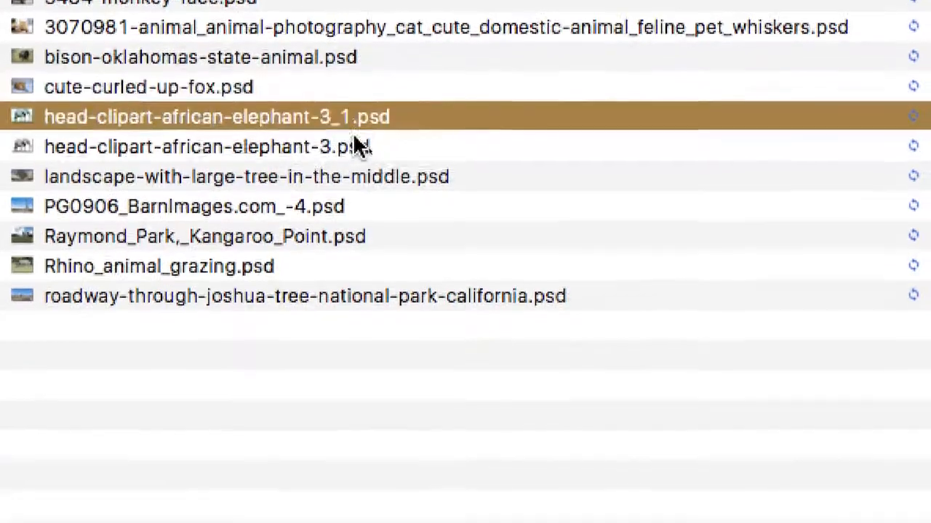
key("Down")
key("Down")
key("Down")
key("Down")
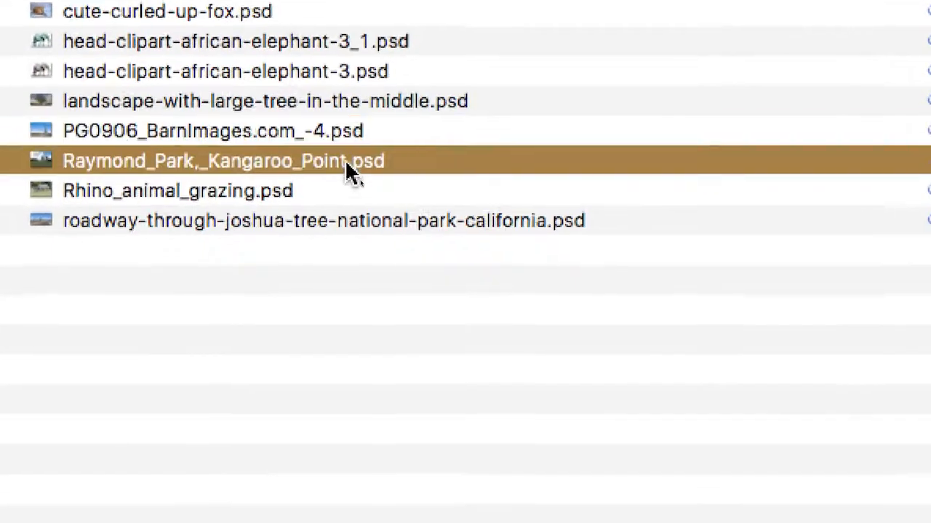
key("Down")
key("Down")
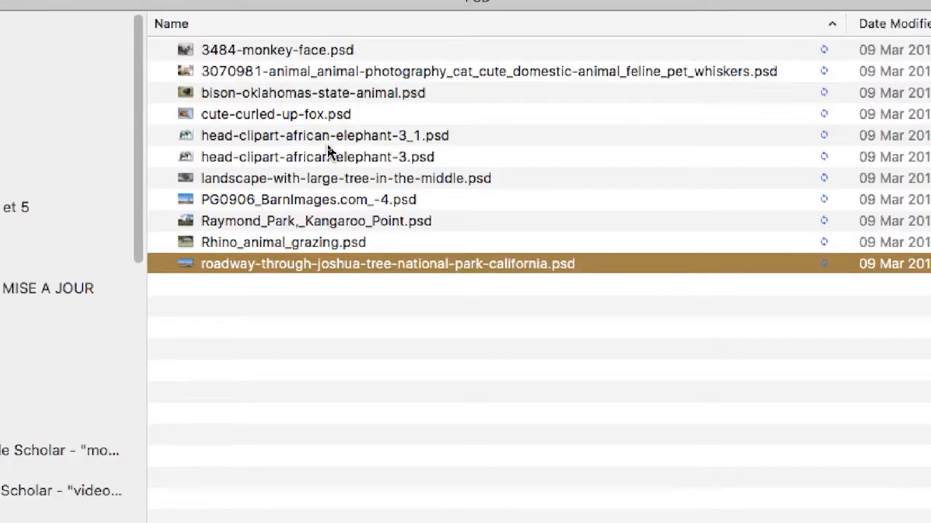
Step: Move head-clipart-african-elephant-3_1.psd and head-clipart-african-elephant-3.psd to the trash
left_click(331, 138)
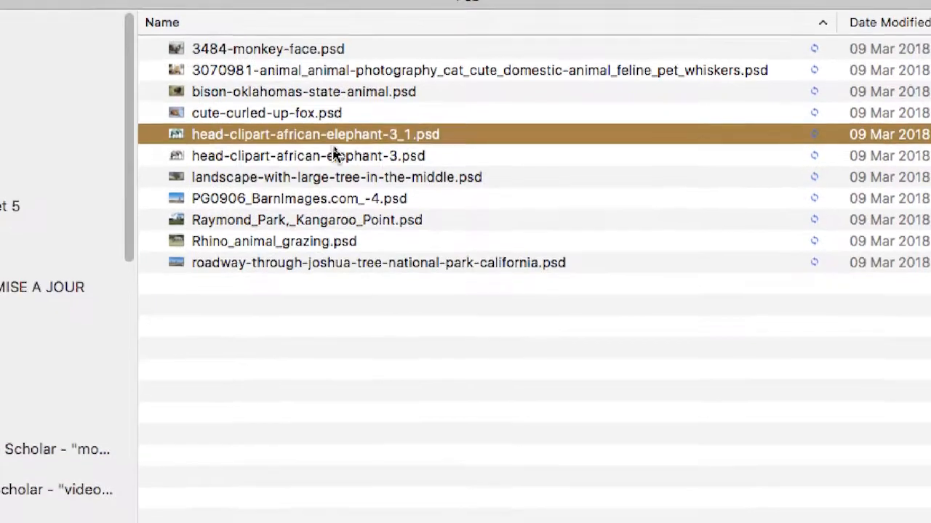
left_click(331, 156, "shift")
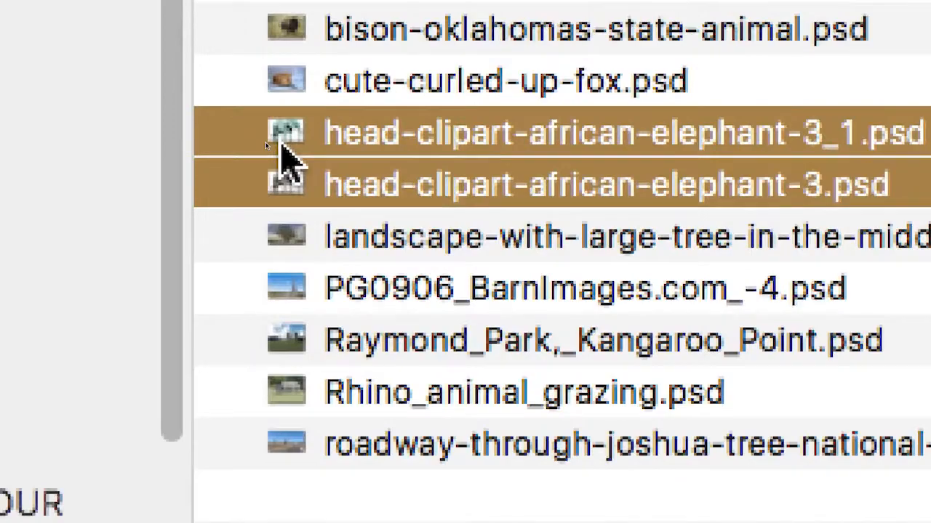
right_click(351, 149)
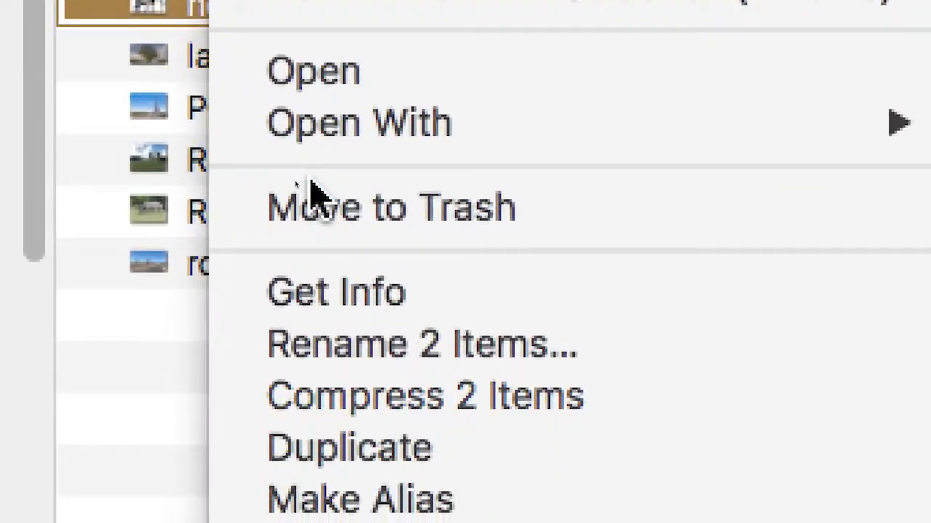
left_click(312, 195)
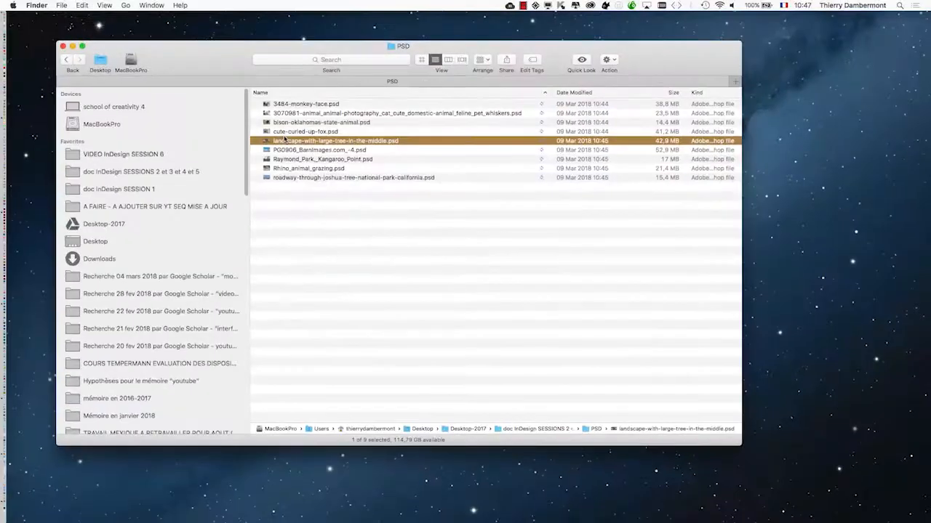
Step: Shrink the PSD folder window and place a second, enlarged Finder window showing "doc InDesign SESSIONS 2 et 3 et 4 et 5" beside it
left_click_drag(743, 450, 654, 244)
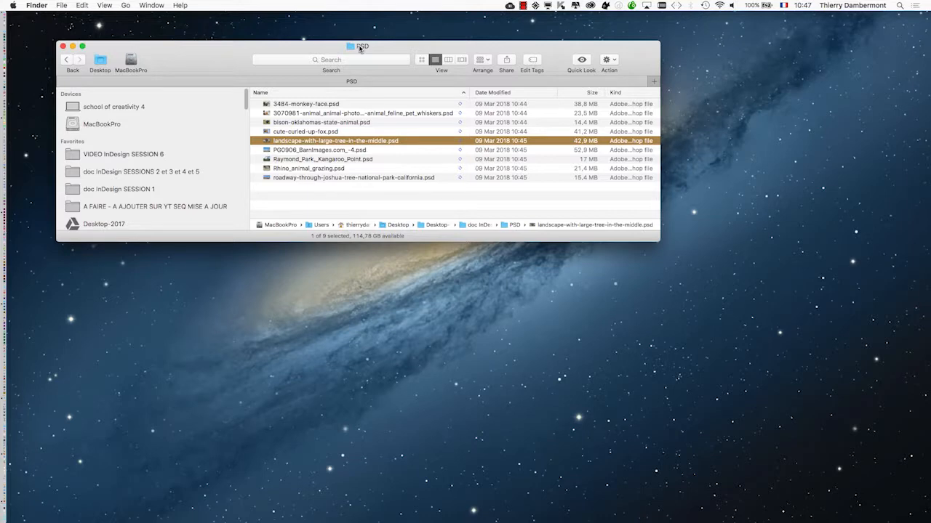
left_click(62, 6)
left_click(64, 18)
left_click_drag(240, 193, 643, 154)
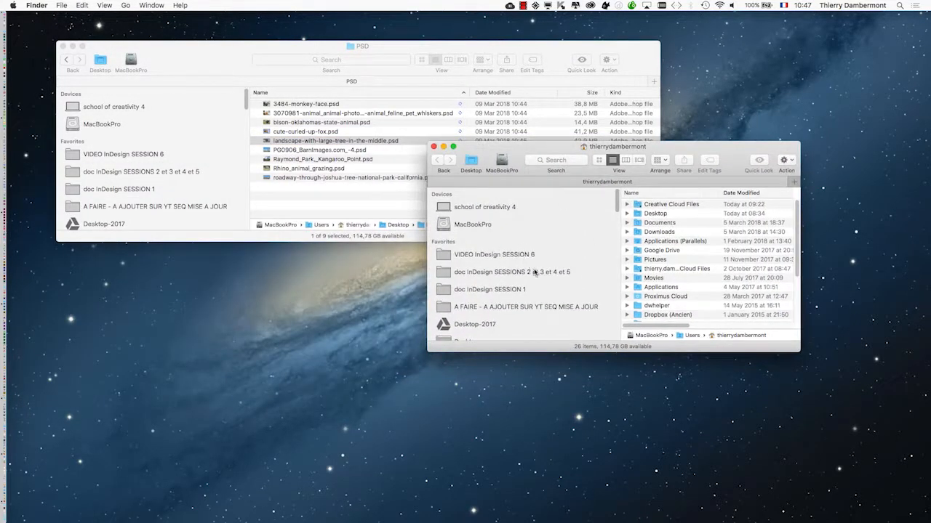
left_click_drag(796, 352, 895, 521)
left_click_drag(566, 169, 576, 103)
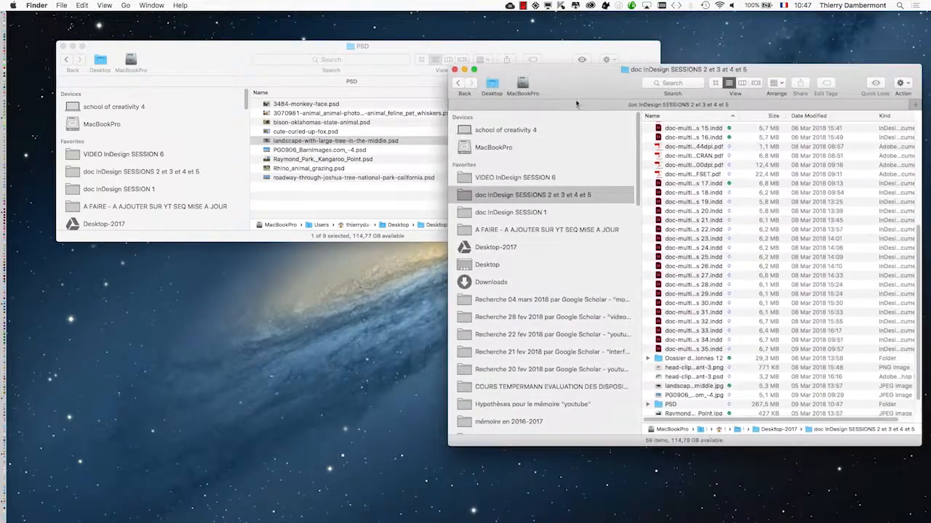
left_click_drag(921, 445, 922, 518)
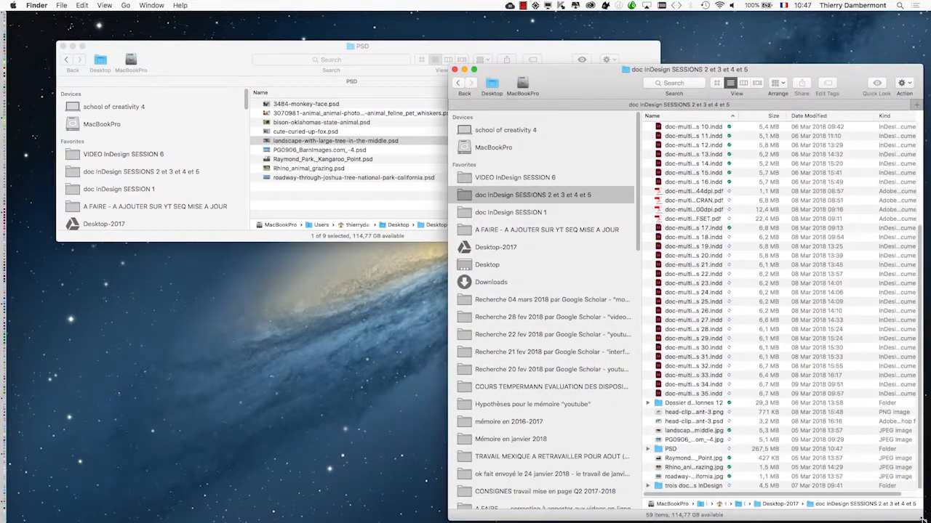
left_click_drag(413, 47, 250, 28)
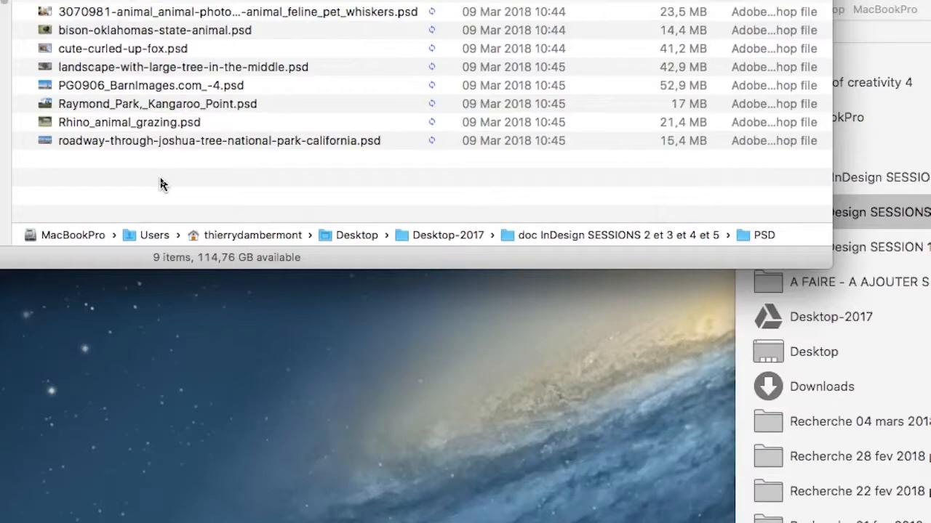
Step: Widen the Name column of "doc InDesign SESSIONS 2 et 3 et 4 et 5" and move all nine PSD files from the PSD folder into it
left_click_drag(161, 184, 111, 0)
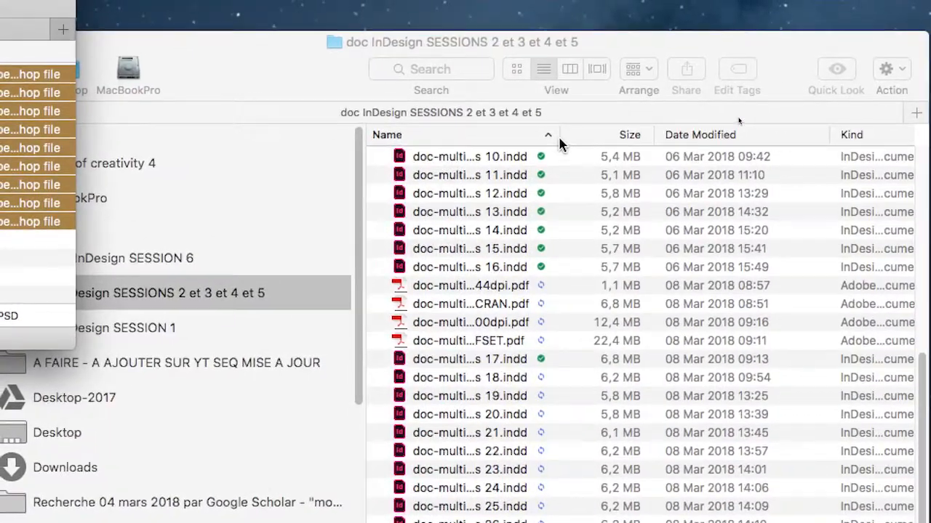
left_click_drag(556, 135, 677, 145)
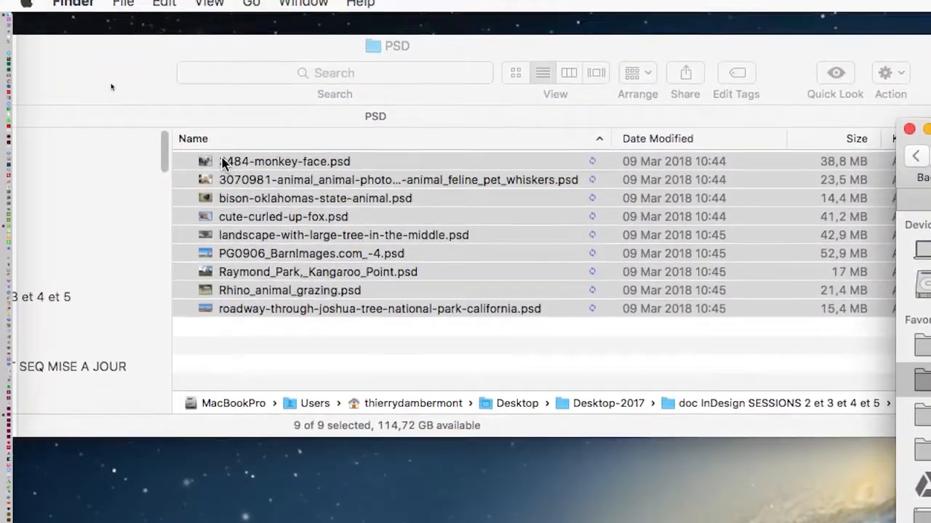
left_click_drag(227, 164, 930, 522)
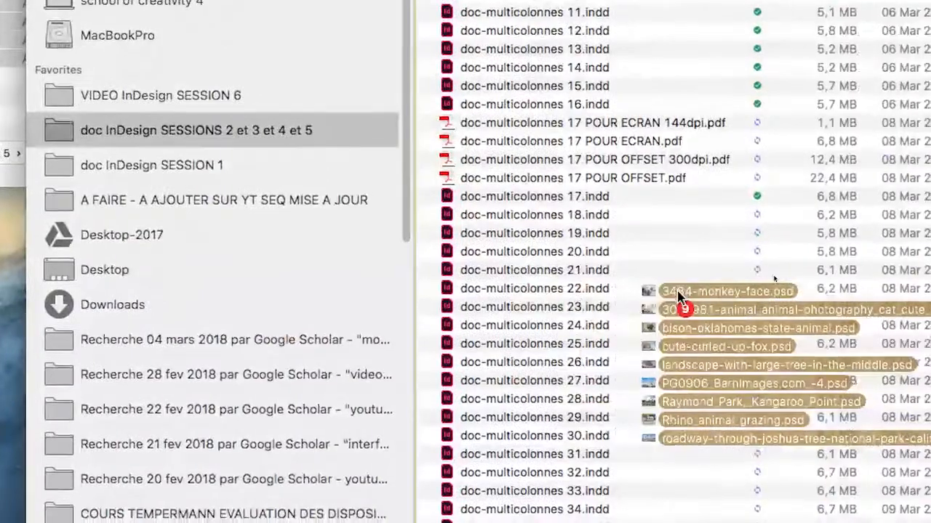
left_click_drag(677, 292, 676, 296)
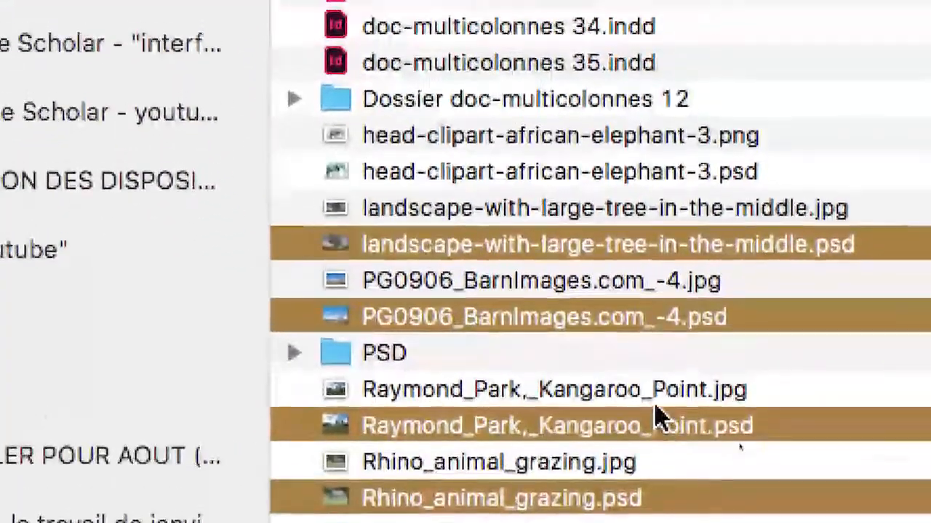
Step: Compare each original JPG or PNG image with its PSD counterpart in the folder, from Raymond_Park,_Kangaroo_Point to head-clipart-african-elephant-3
left_click(654, 405)
left_click(710, 434)
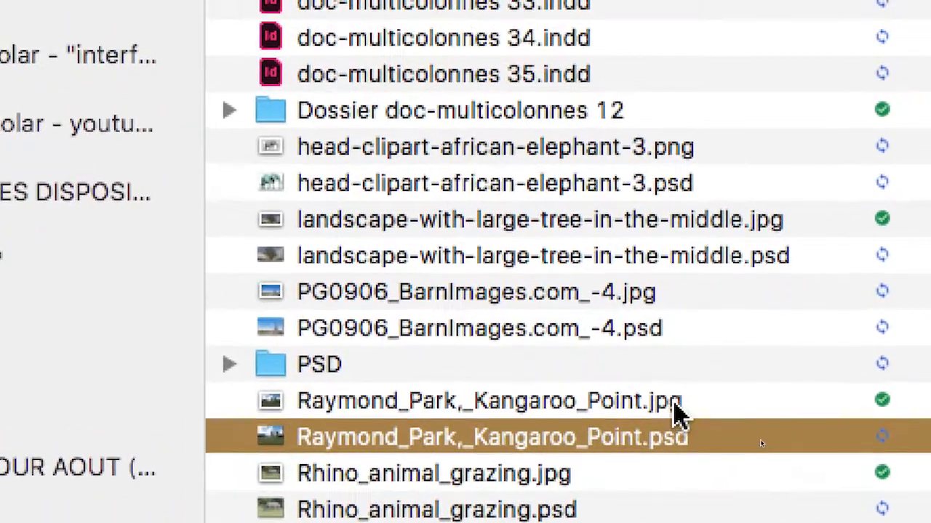
left_click(696, 376)
left_click(697, 411)
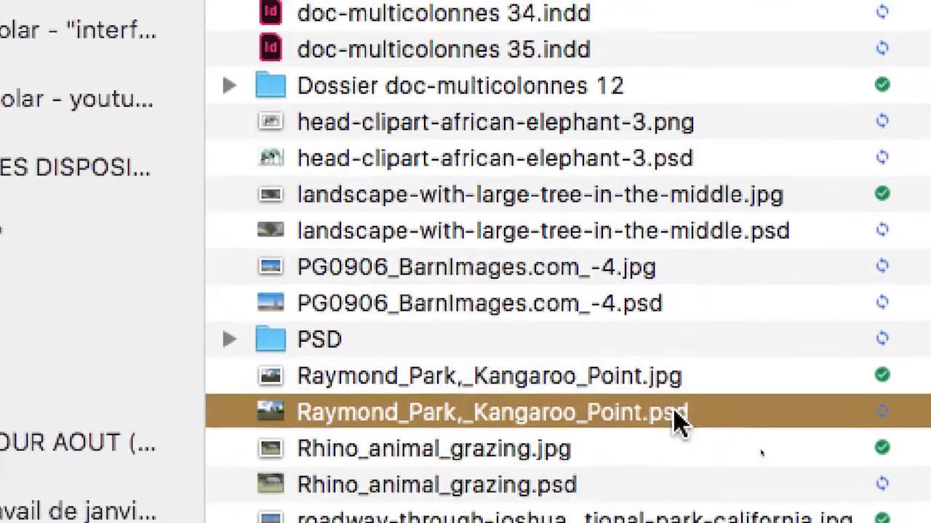
left_click(675, 379)
left_click(676, 418)
left_click(578, 451)
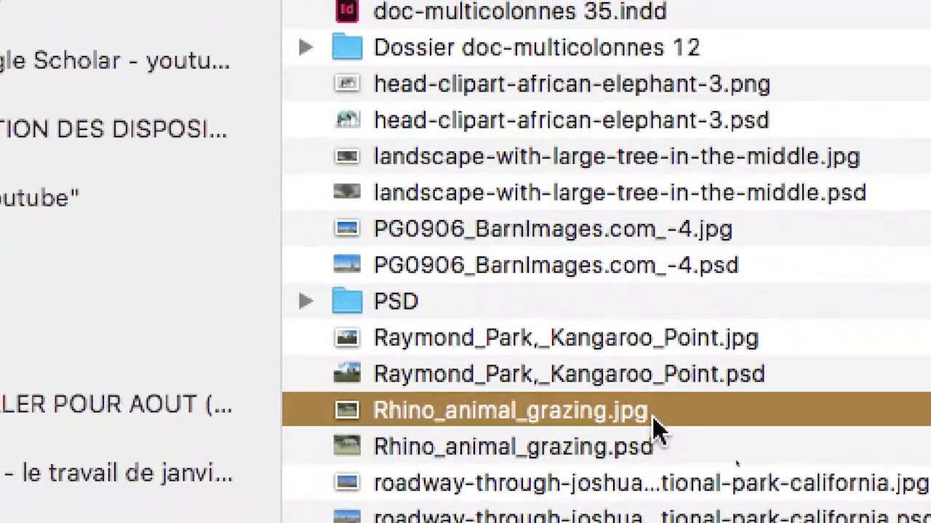
left_click(661, 437)
left_click(714, 242)
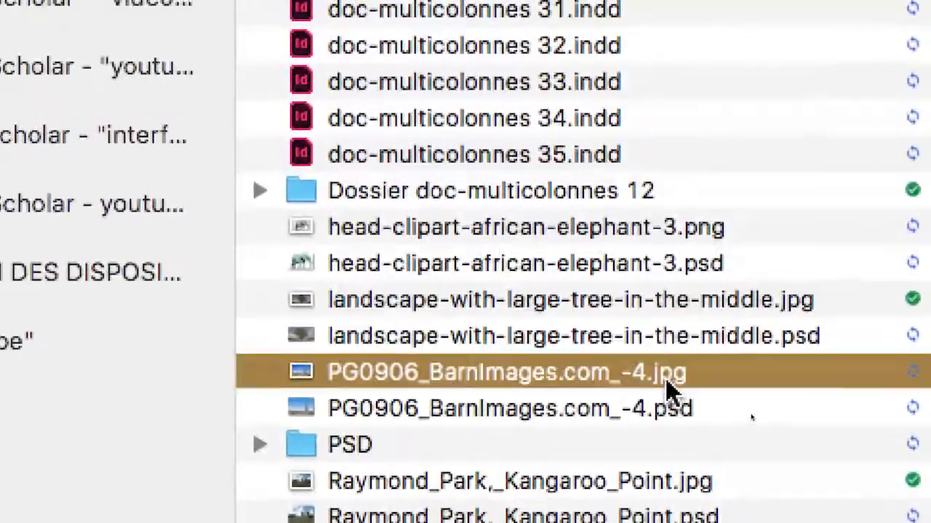
left_click(676, 409)
left_click(742, 300)
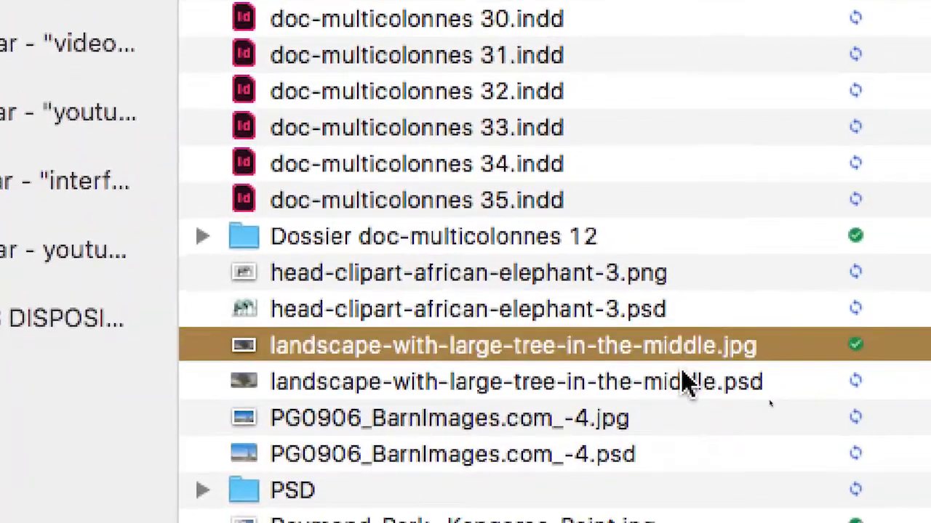
left_click(683, 381)
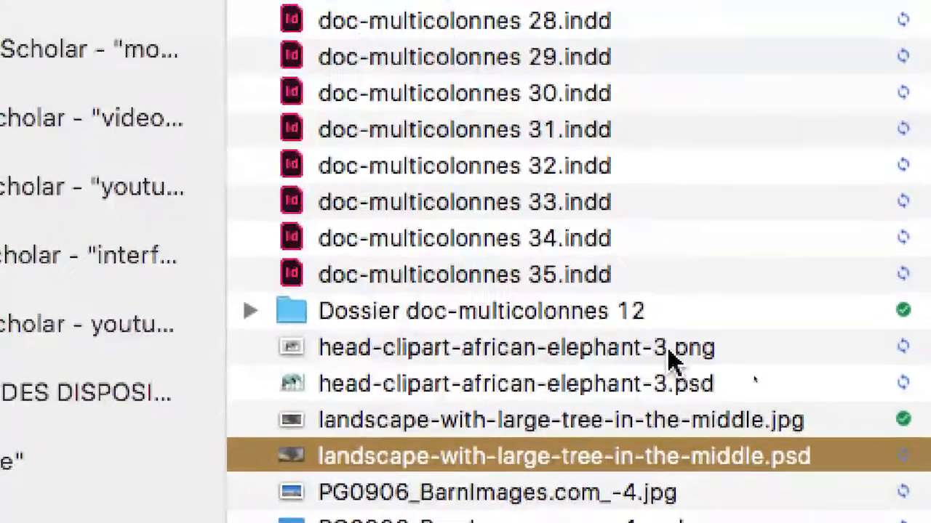
left_click(621, 288)
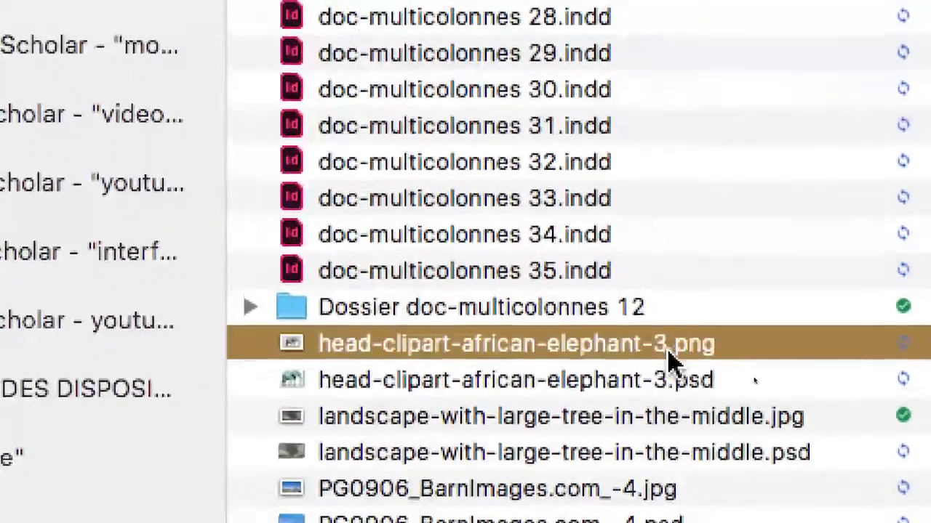
left_click(674, 381)
left_click(669, 376)
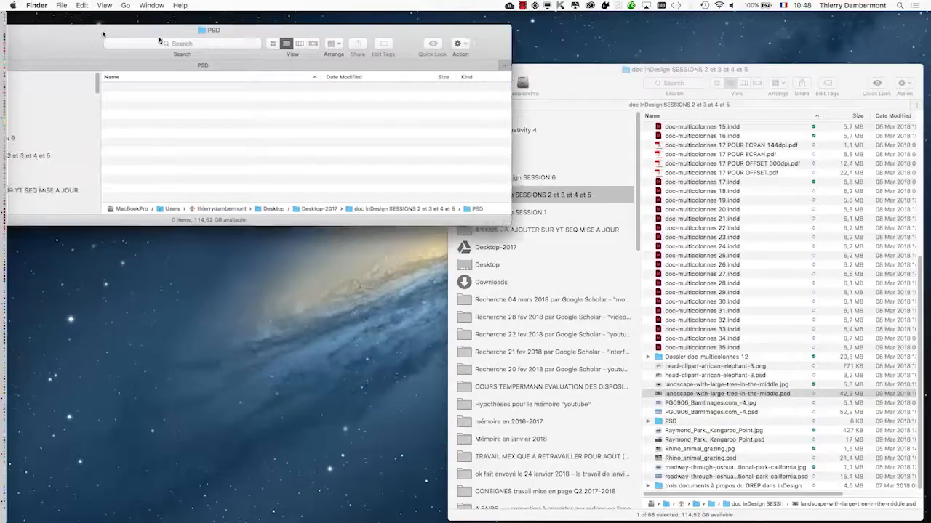
Step: Close the emptied PSD folder window and switch to InDesign
left_click(102, 71)
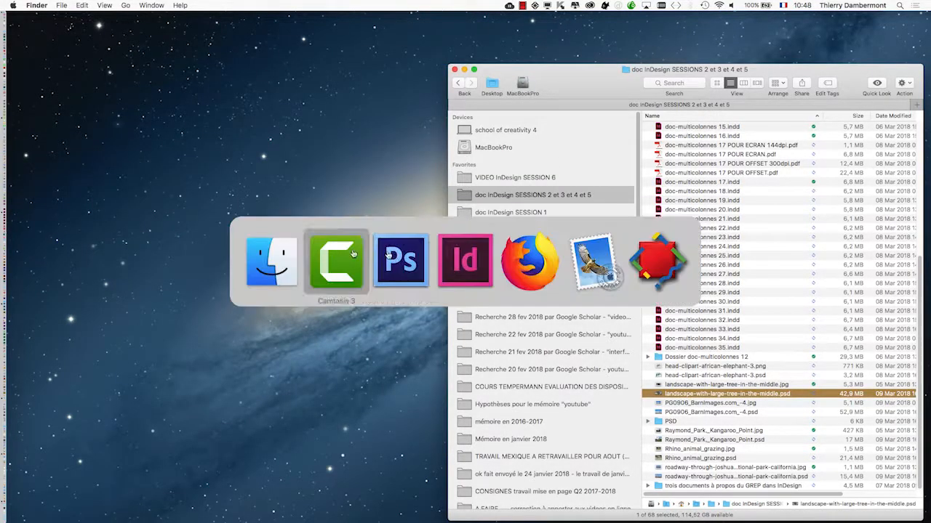
left_click(466, 262)
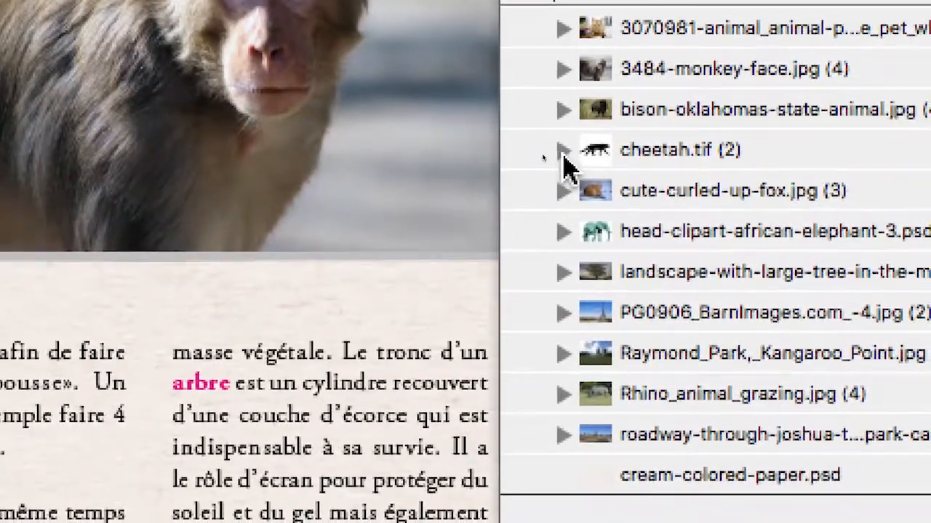
Step: Examine the placed instances of the cheetah.tif link, check the image files in Finder and return to the InDesign document
left_click(564, 154)
left_click(564, 154)
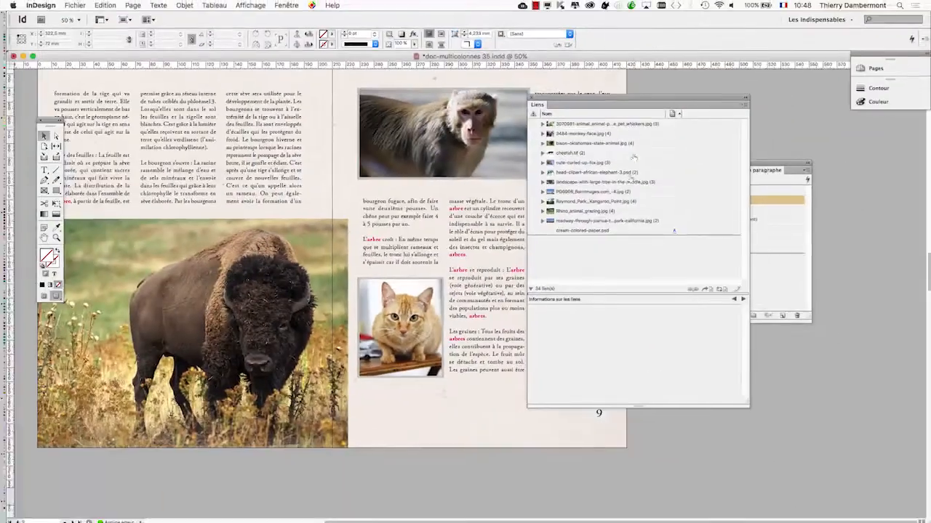
key("super+Tab")
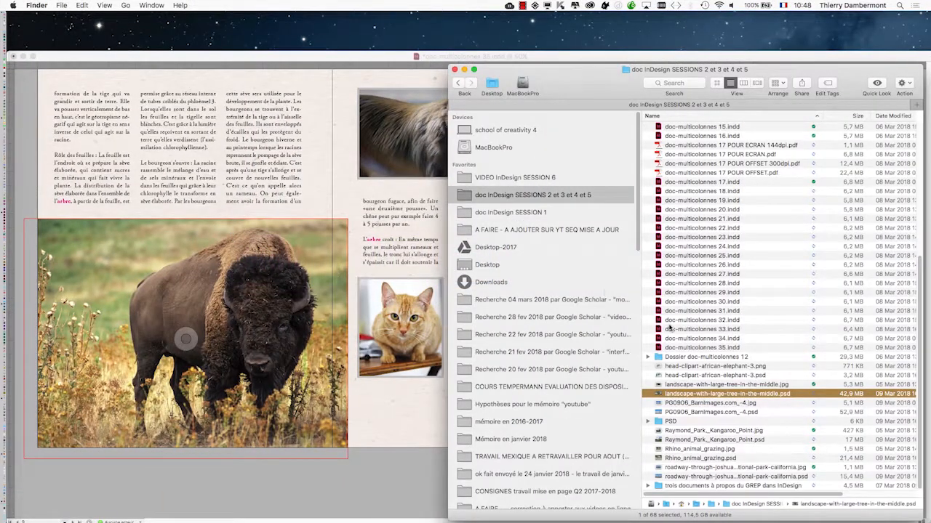
left_click(343, 57)
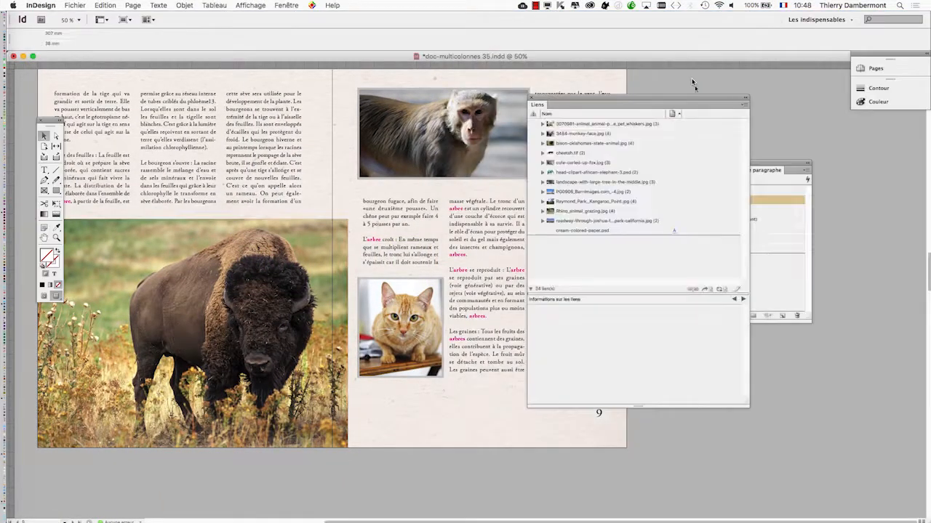
Step: Select all twelve image links, from 3070981-animal to cream-colored-paper.psd, and move the Links panel clear of the page's right side
left_click_drag(717, 100, 747, 95)
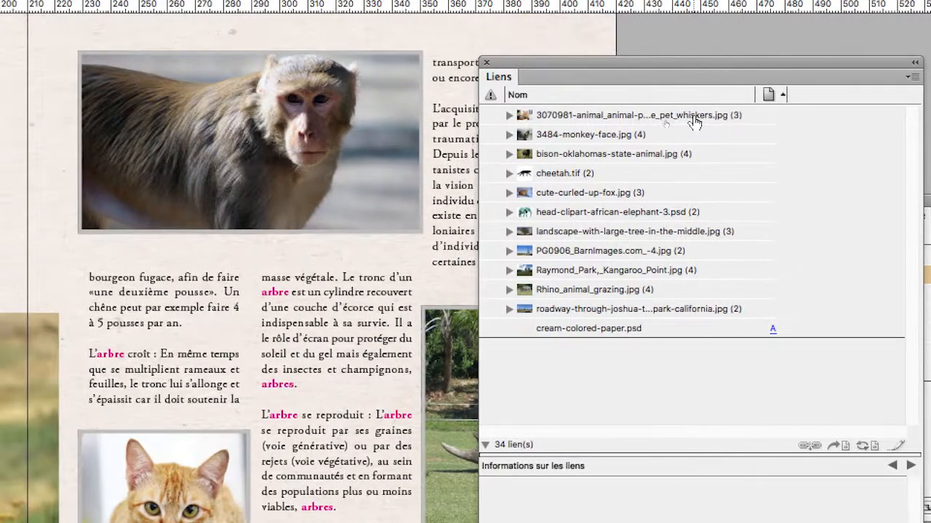
left_click(597, 115)
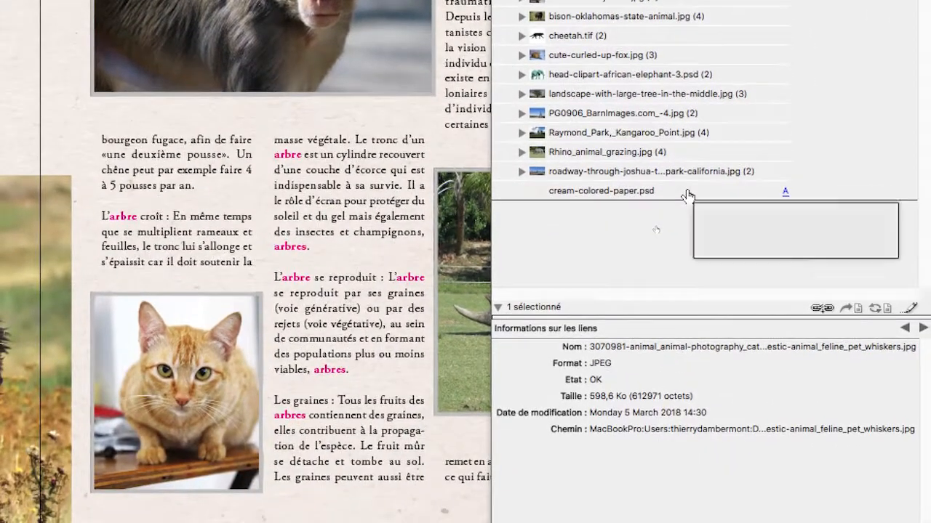
left_click(690, 222, "shift")
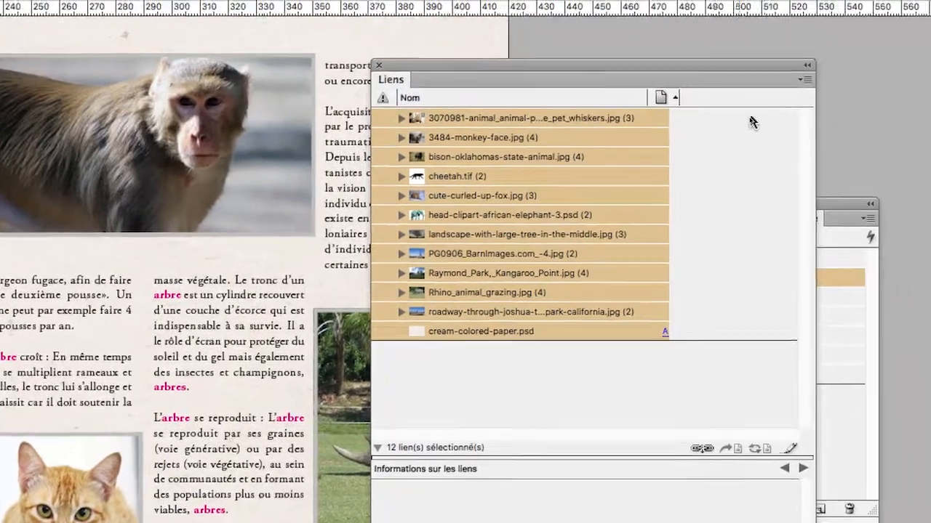
left_click_drag(780, 63, 221, 57)
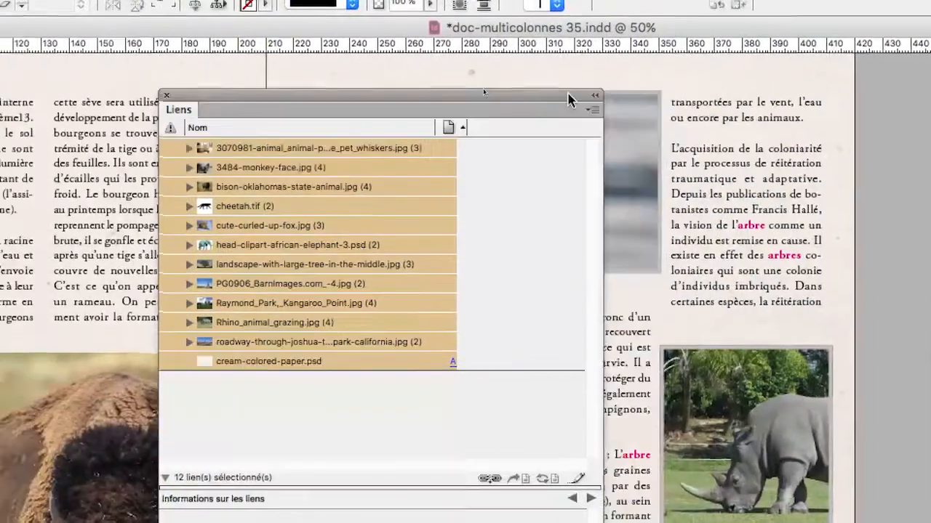
Step: Relink all the selected links to same-named files in the same folder with the file extension PSD
left_click(593, 109)
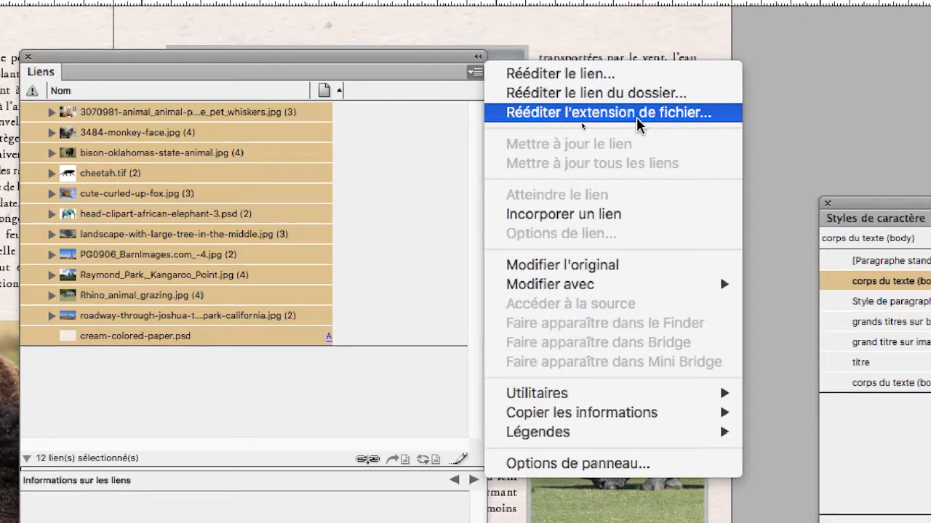
left_click(637, 112)
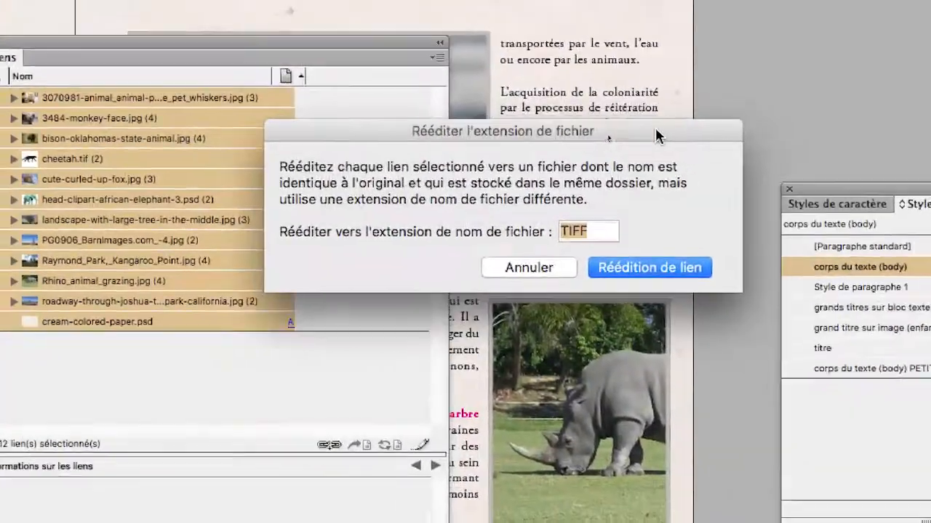
key("alt")
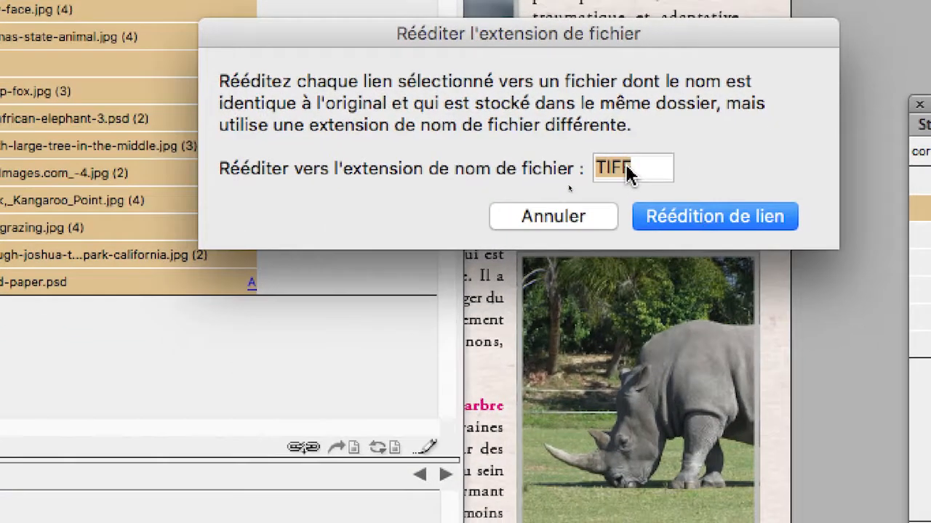
type("PSD")
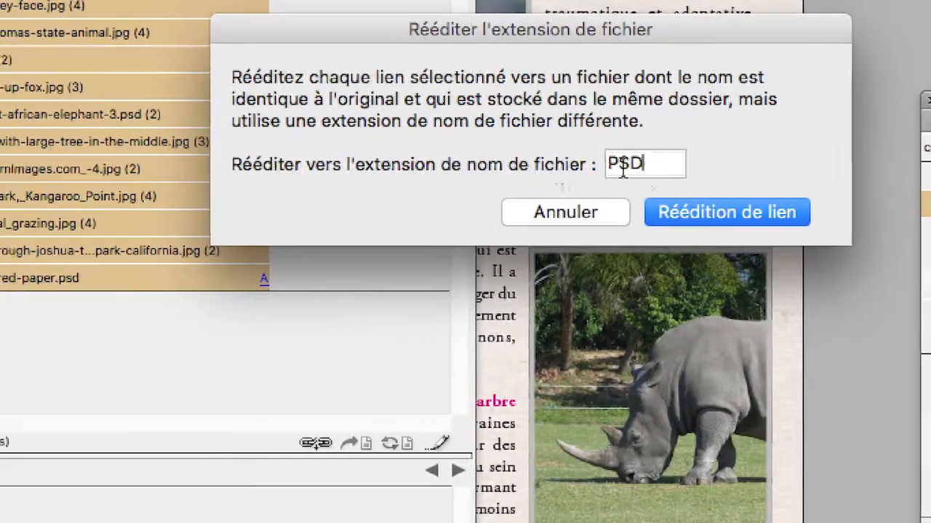
double_click(628, 169)
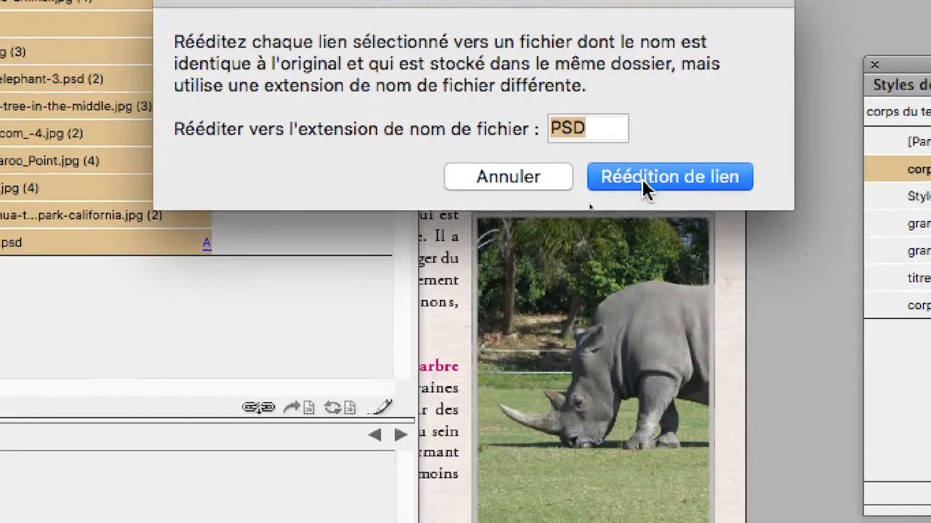
left_click(648, 188)
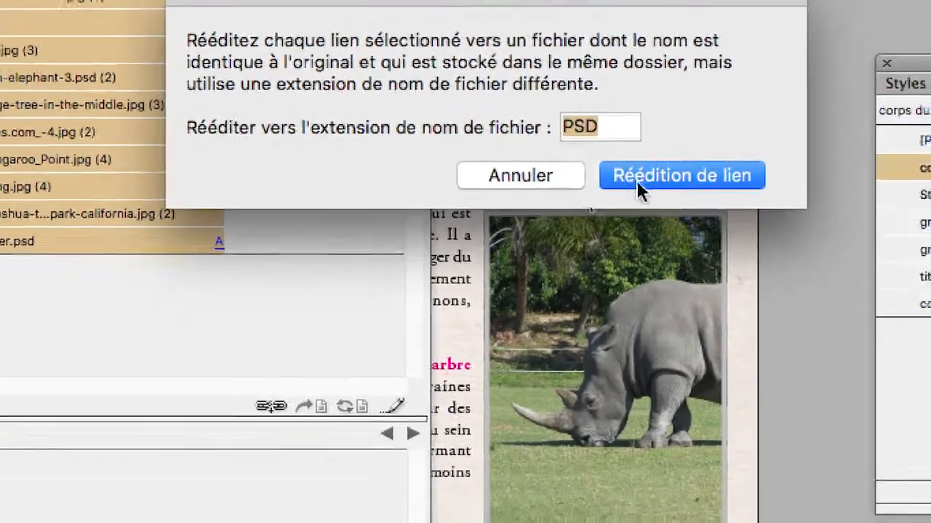
left_click(654, 219)
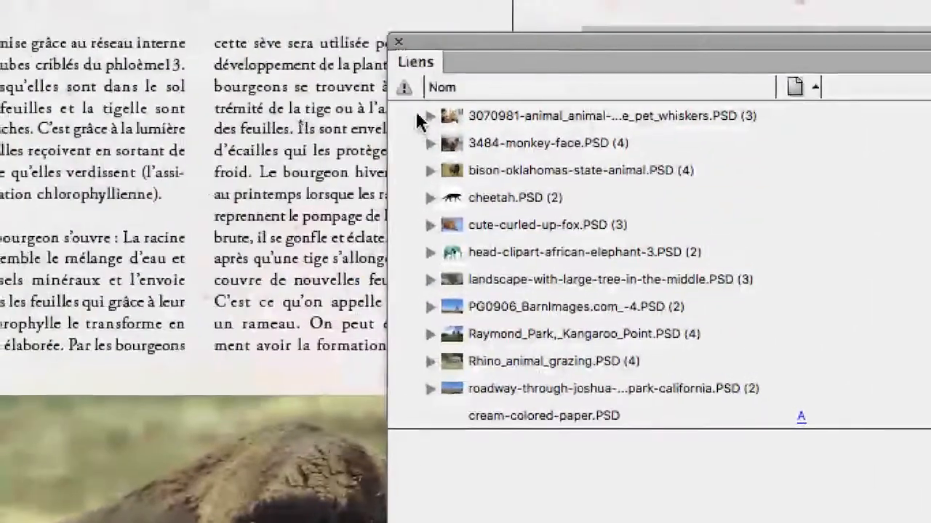
Step: Examine the placed instances of the relinked images, from the cat and monkey to the bison, cheetah and fox
left_click(429, 118)
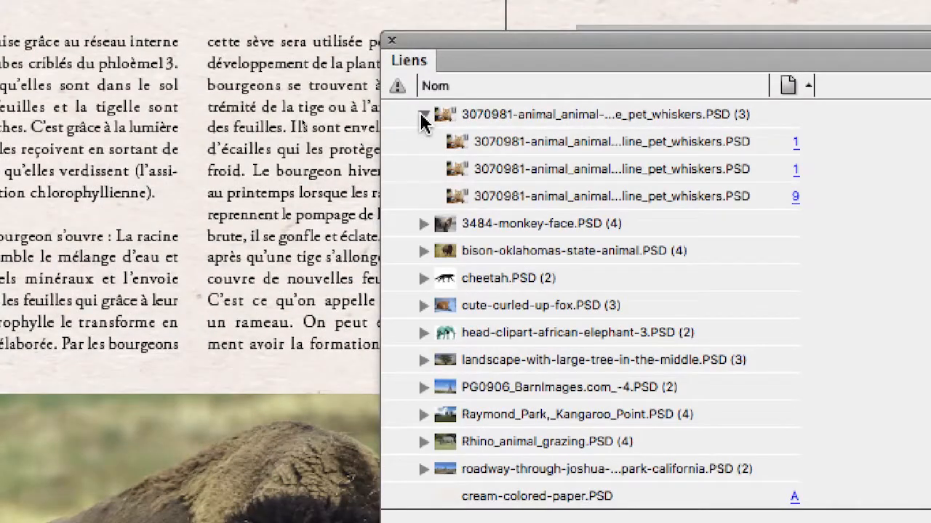
left_click(424, 116)
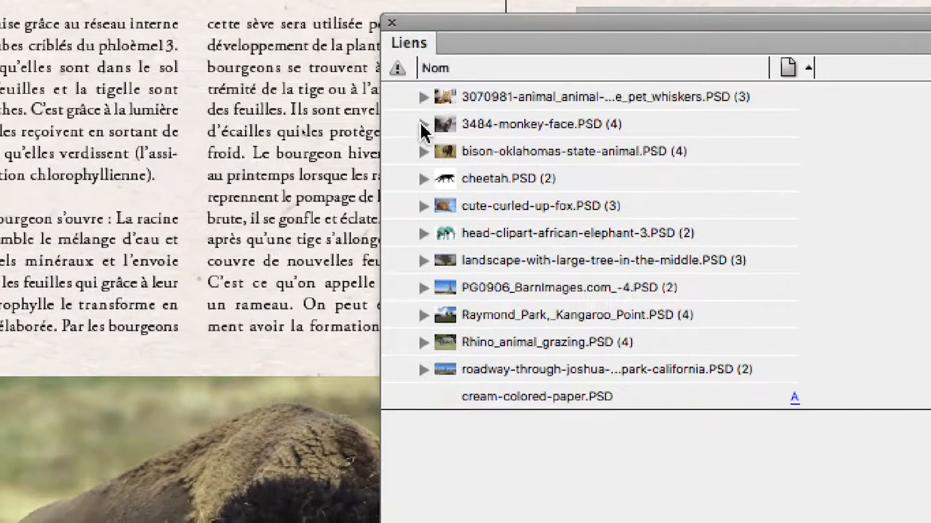
left_click(424, 142)
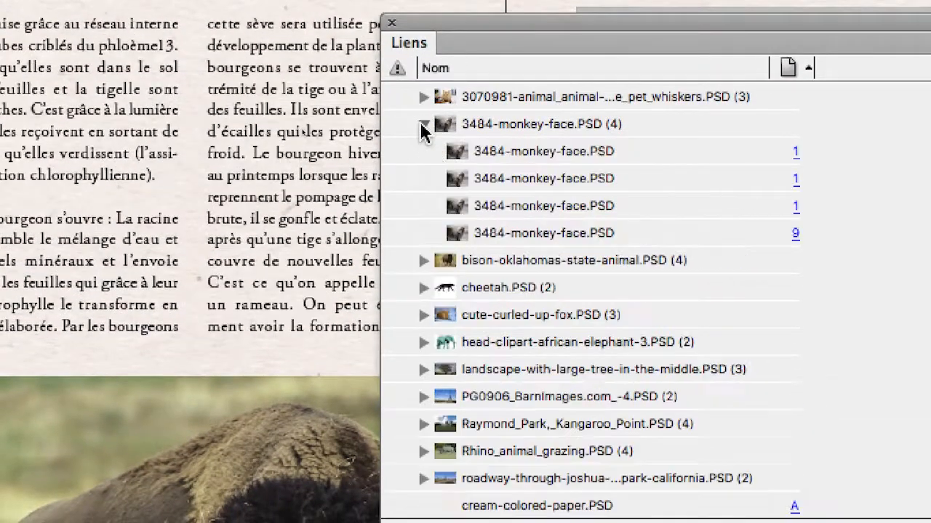
left_click(423, 125)
left_click(424, 133)
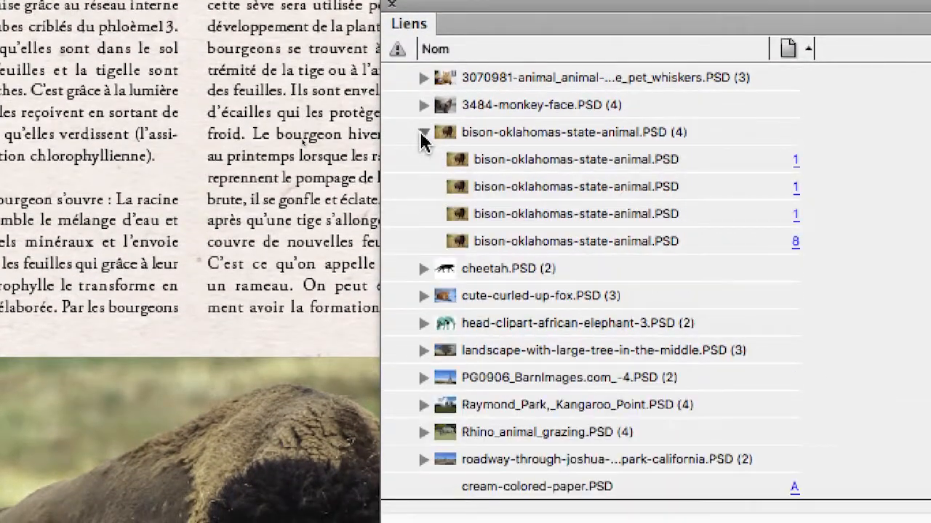
left_click(424, 133)
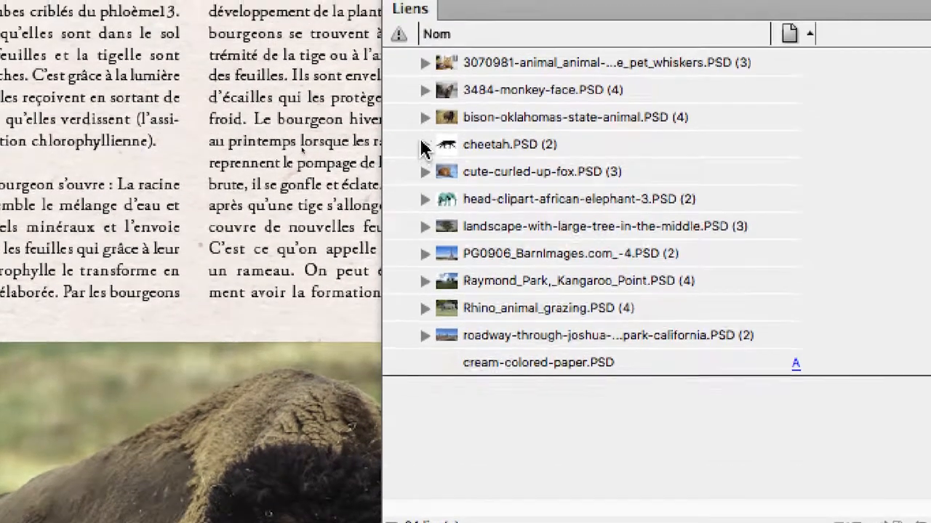
left_click(426, 126)
left_click(426, 127)
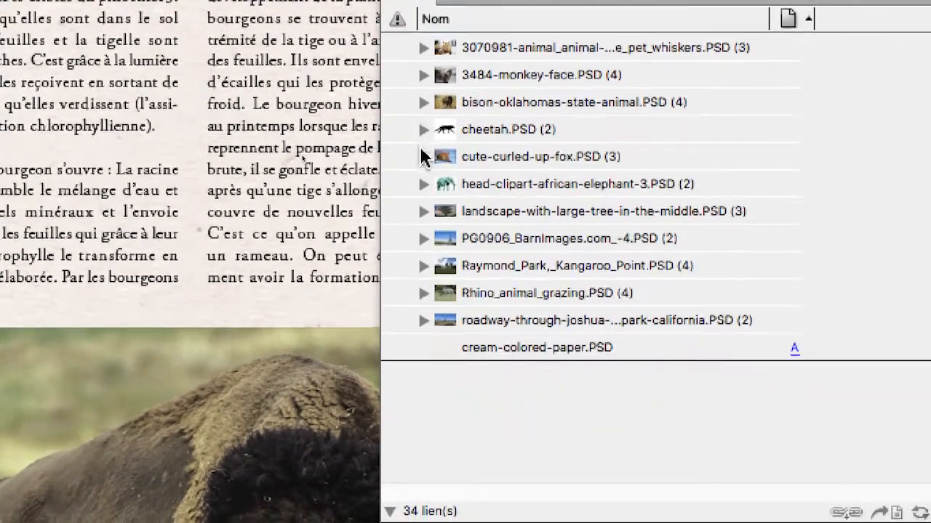
left_click(423, 154)
left_click(422, 154)
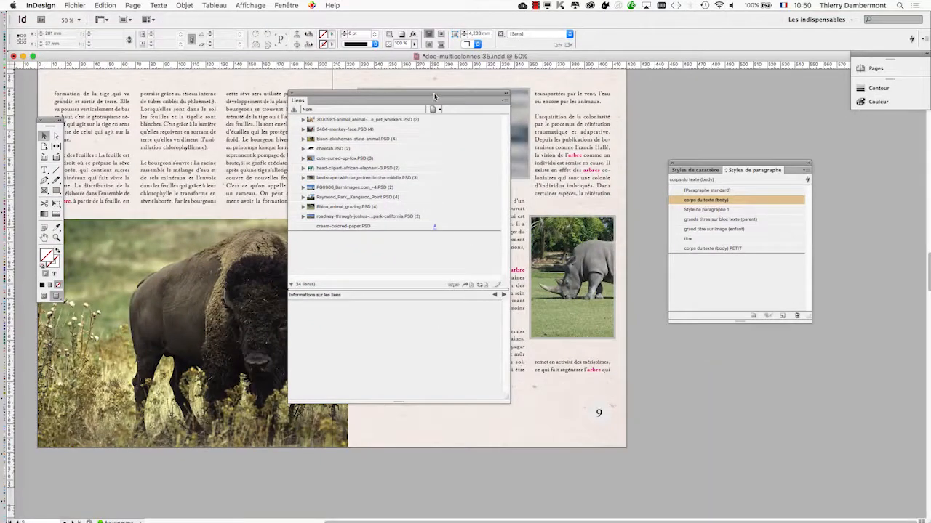
Step: Move the Links panel off the bison photo and inspect the relinked image close up
left_click_drag(434, 96, 763, 123)
left_click(220, 336)
scroll(198, 322, "up", 3)
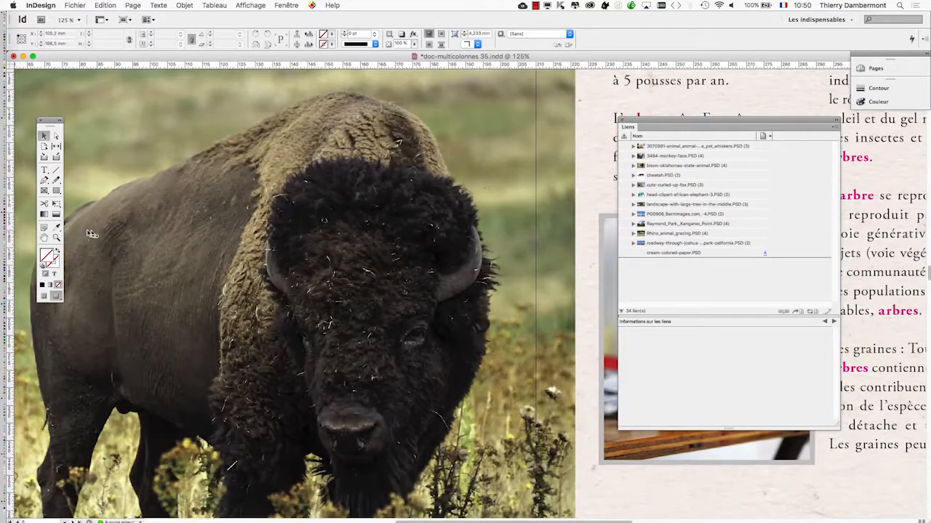
scroll(339, 208, "down", 2)
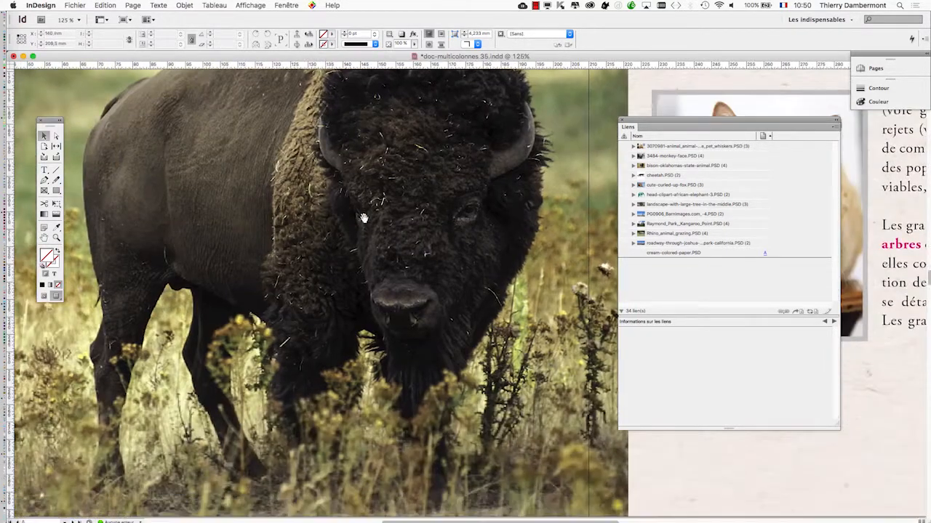
scroll(276, 210, "down", 1)
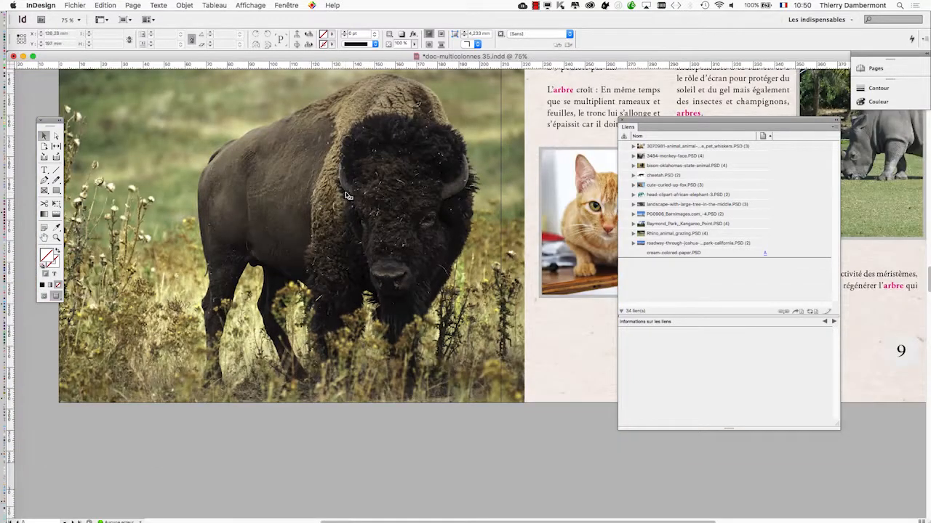
Step: Select the bison photo on page 8, review its link's editing commands and details, and enlarge the link list area
left_click(281, 245)
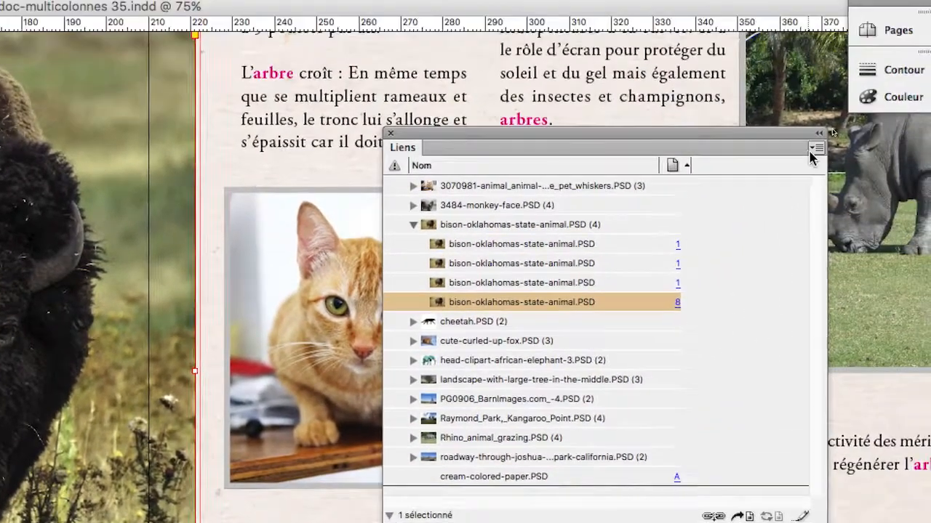
left_click(911, 52)
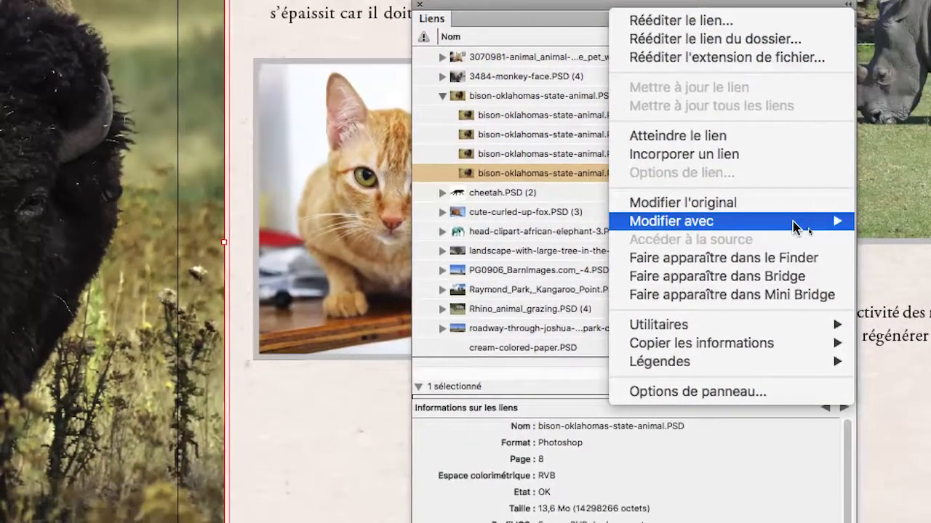
mouse_move(796, 228)
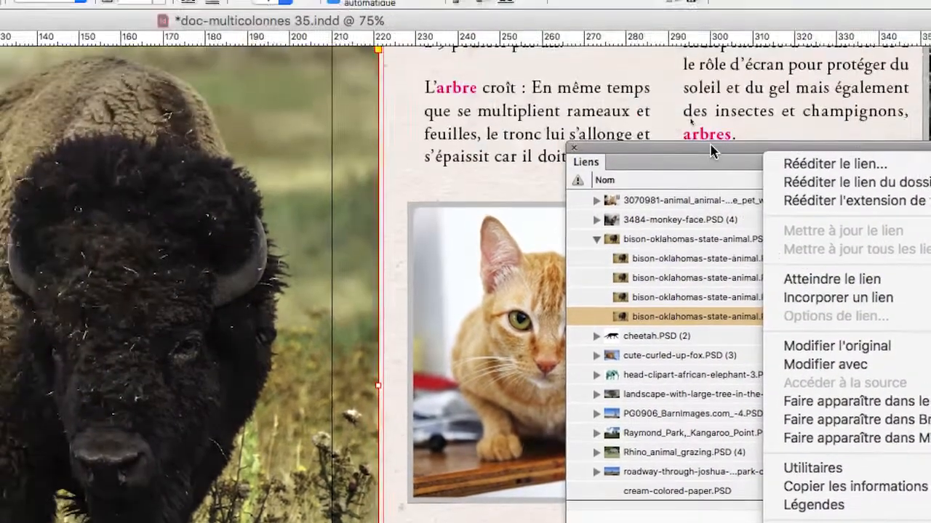
left_click(795, 218)
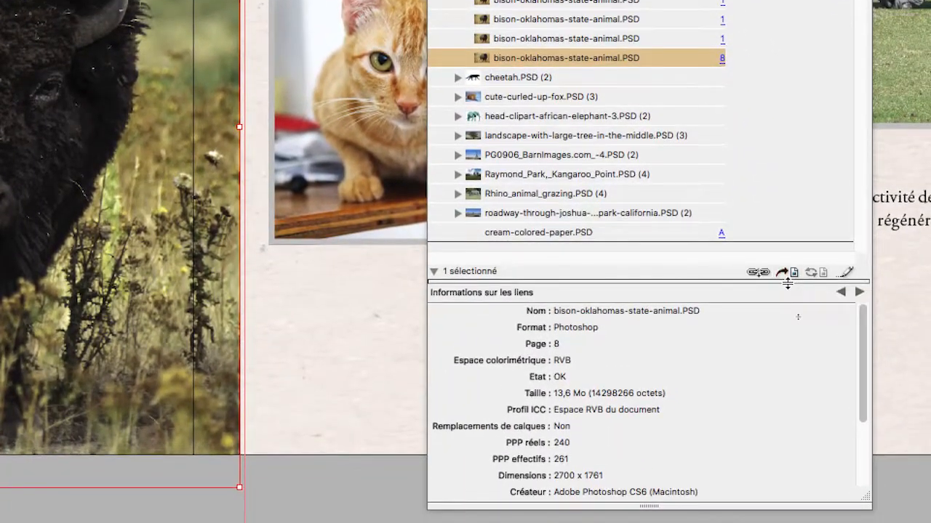
left_click_drag(788, 284, 787, 421)
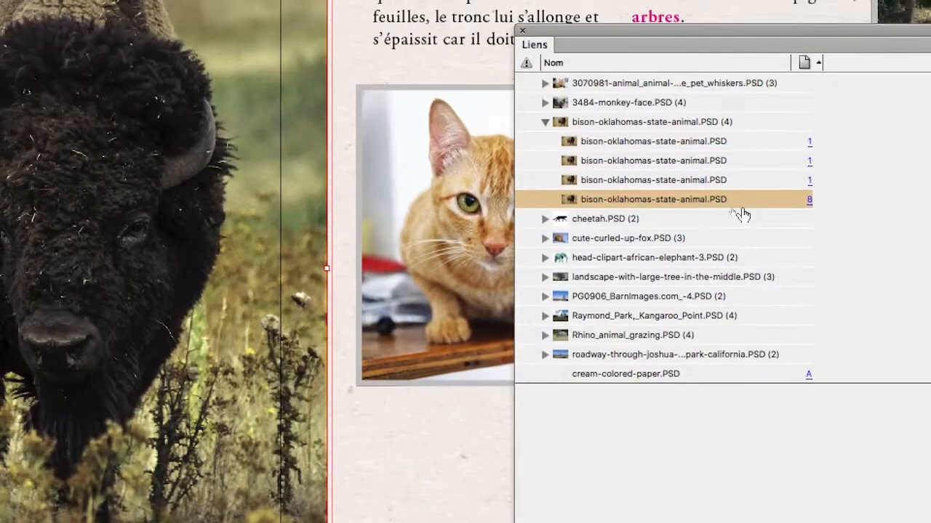
Step: Open the original file of the placed bison photo for editing in Photoshop
left_click(813, 151)
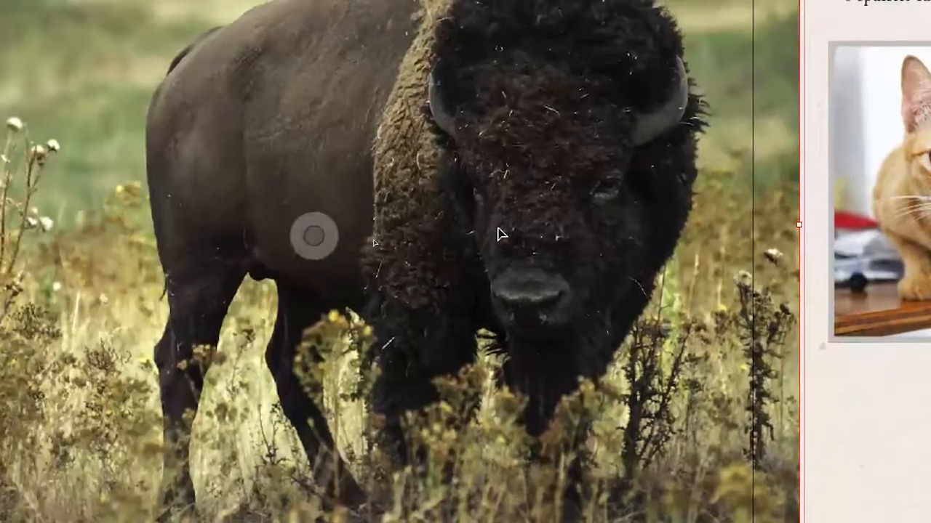
right_click(500, 235)
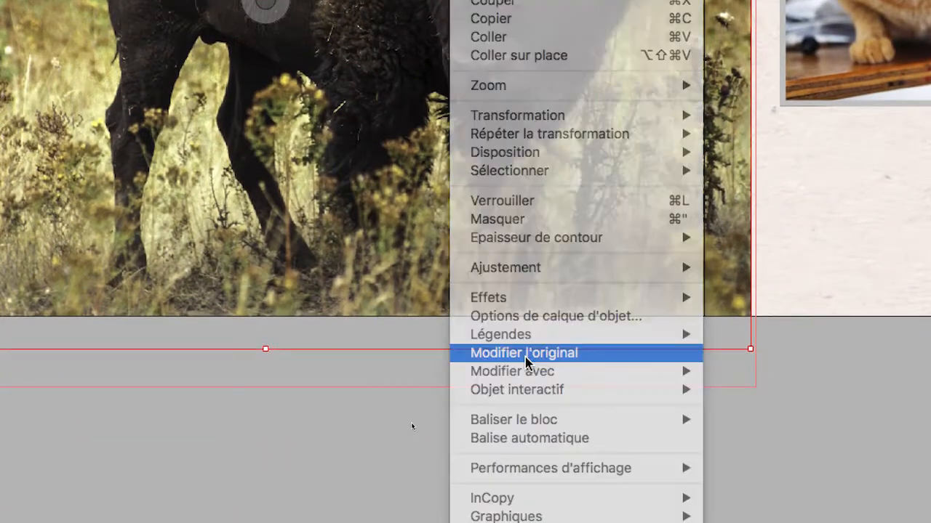
left_click(526, 354)
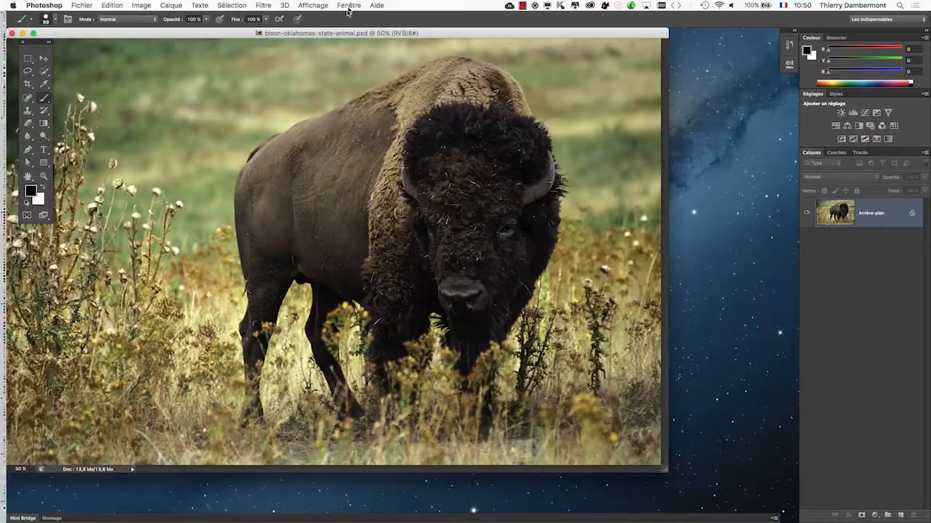
Step: Shift the bison image window slightly, then detach the Layers panel, enlarge it and place it beside the bison's head
left_click_drag(365, 33, 390, 34)
left_click_drag(806, 154, 548, 84)
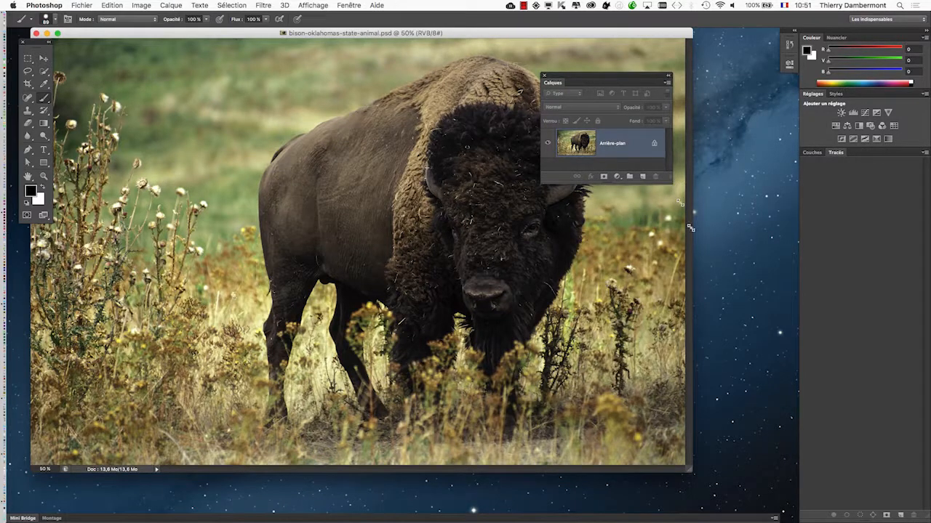
left_click_drag(664, 173, 704, 263)
left_click_drag(610, 77, 673, 130)
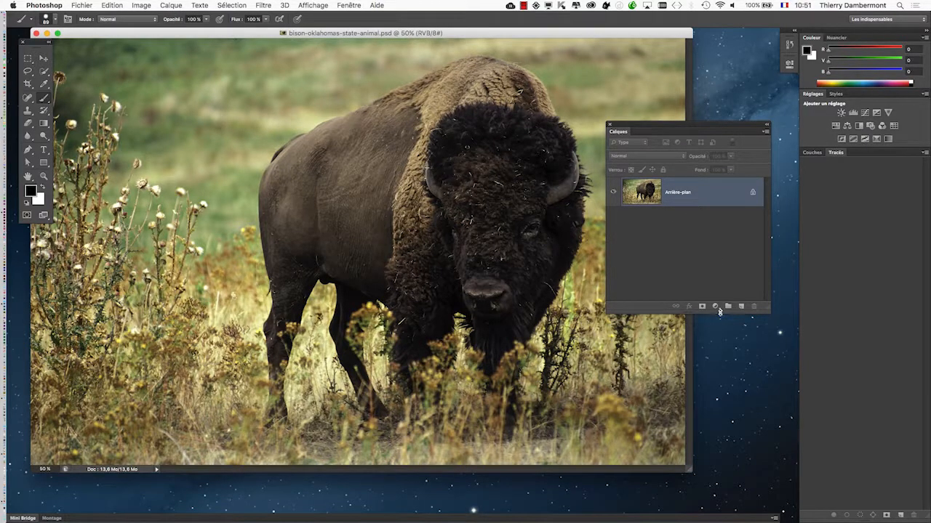
Step: Add a Black & White (Noir et blanc) adjustment layer above the bison photo
left_click(176, 6)
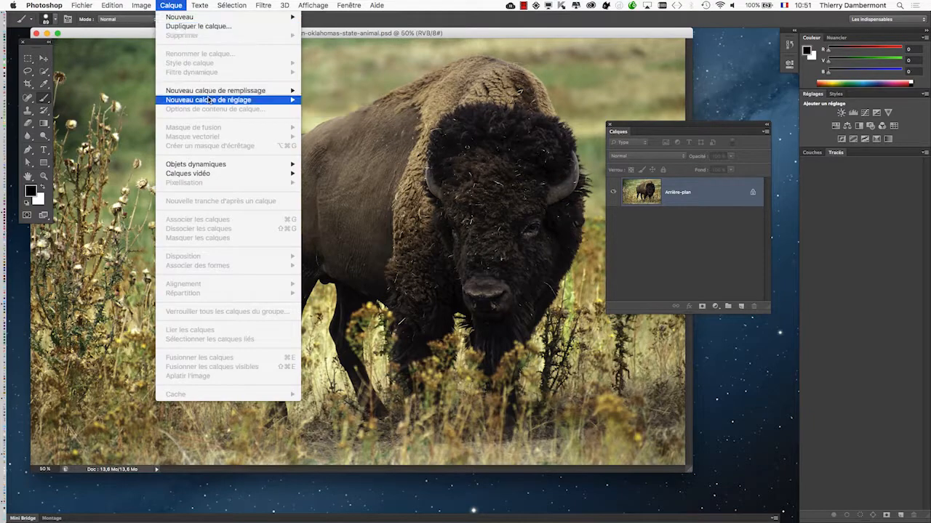
mouse_move(211, 100)
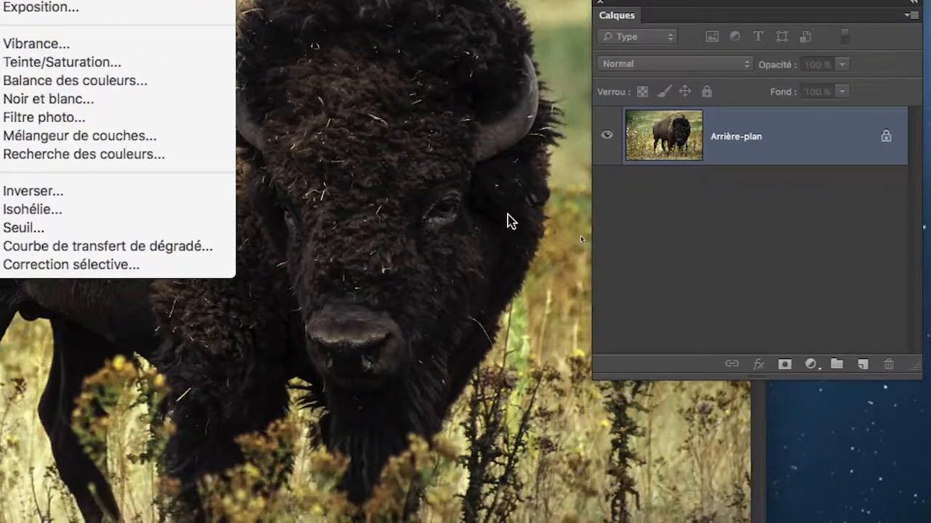
left_click(923, 340)
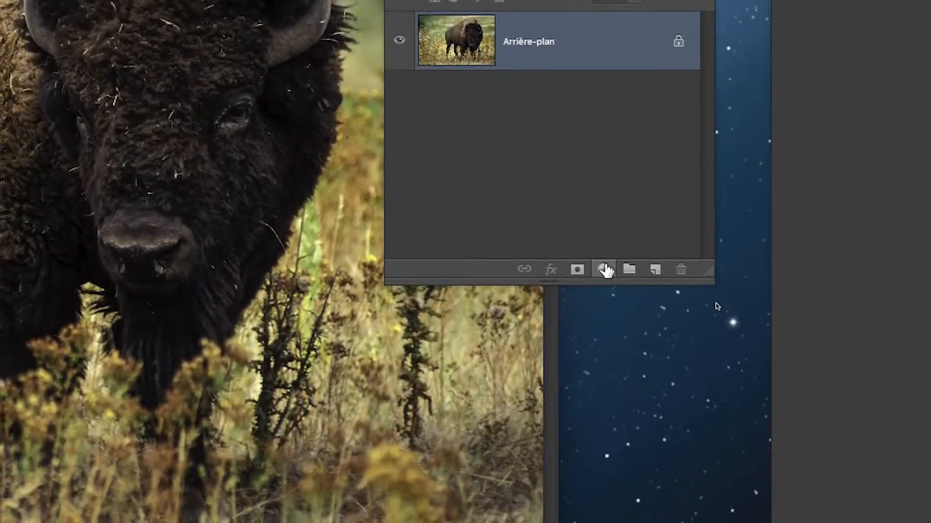
left_click(691, 332)
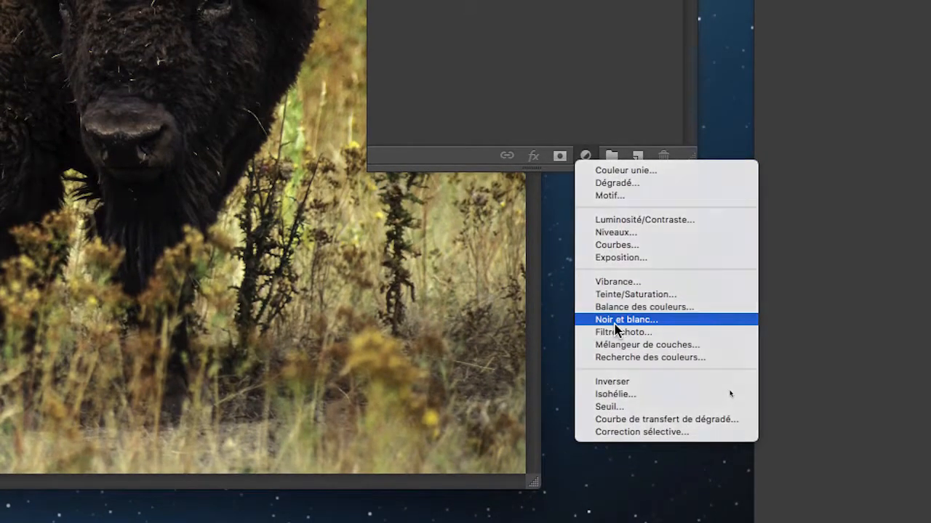
left_click(615, 325)
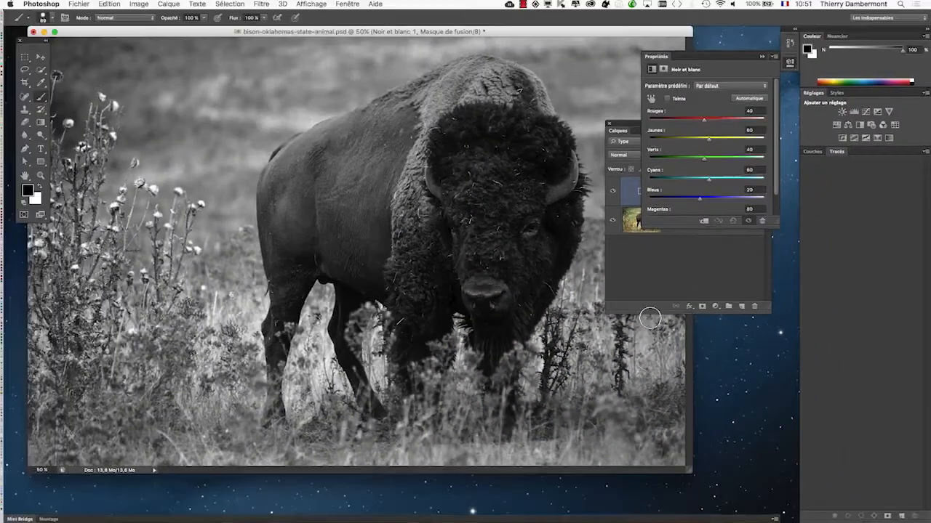
Step: Switch the bison image to full-screen view and place the enlarged Properties panel beside the bison so all six colour sliders show
left_click_drag(657, 58, 583, 71)
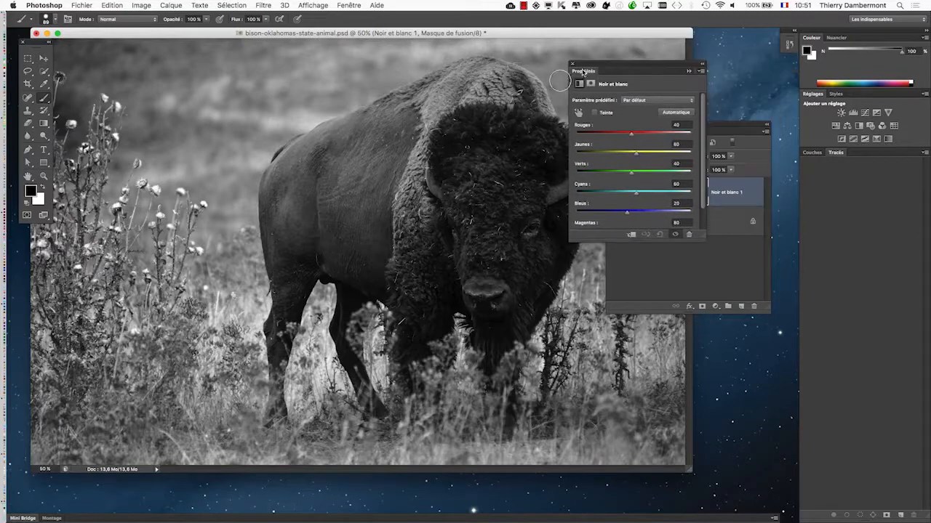
key("f")
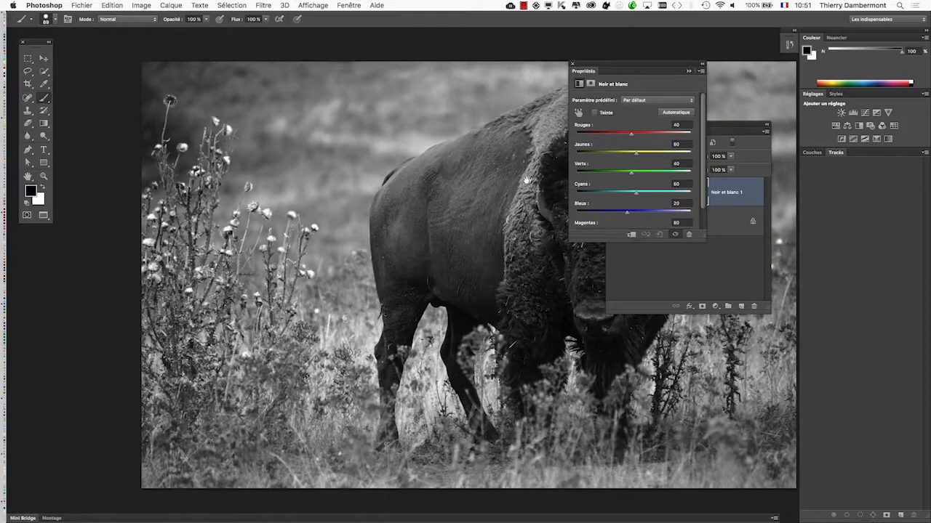
left_click_drag(526, 179, 250, 146)
left_click_drag(593, 67, 460, 64)
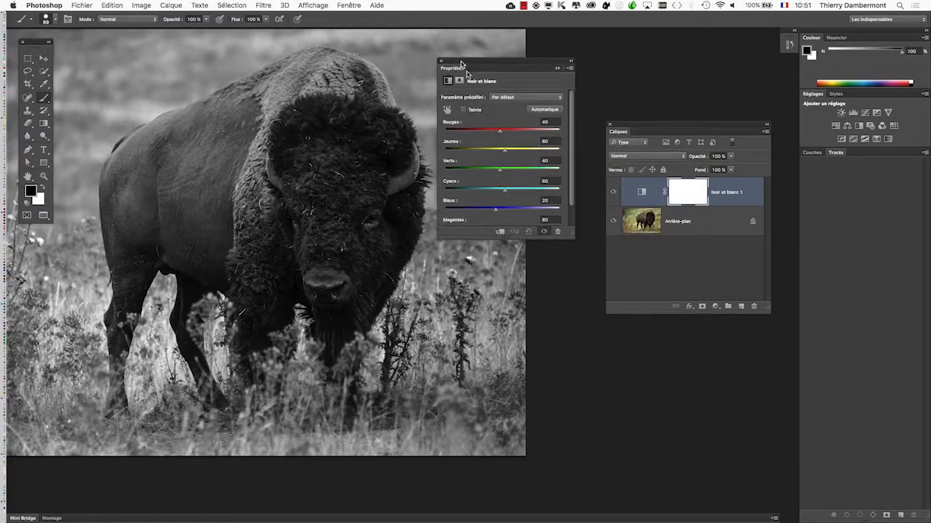
left_click_drag(569, 231, 608, 388)
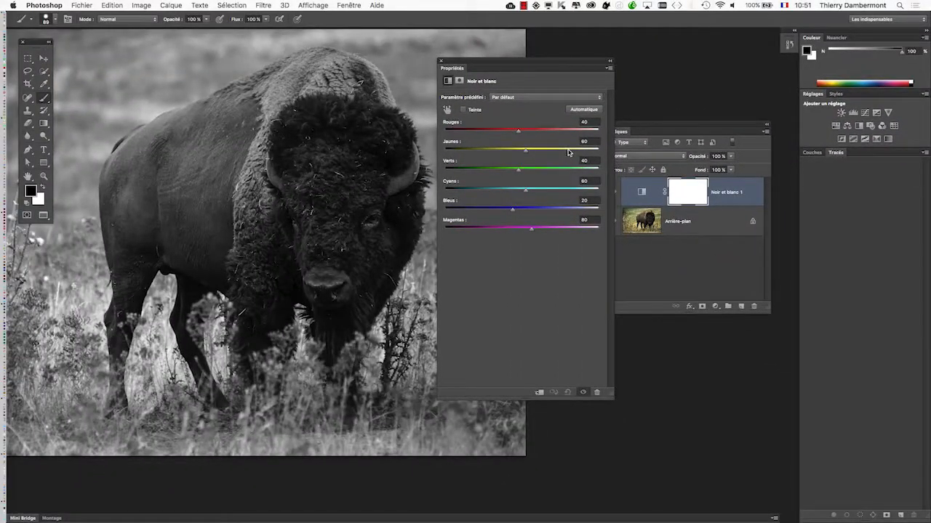
Step: Try a black-and-white mix of Reds -7, Yellows 159, Greens 218, Cyans 103, Blues -61 and Magentas 197
left_click(567, 149)
left_click_drag(527, 63, 590, 61)
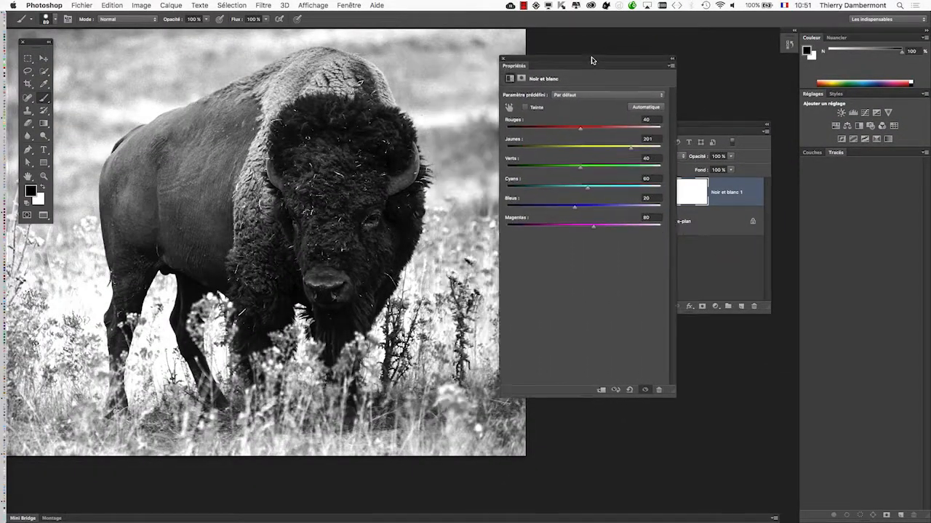
left_click_drag(534, 149, 533, 150)
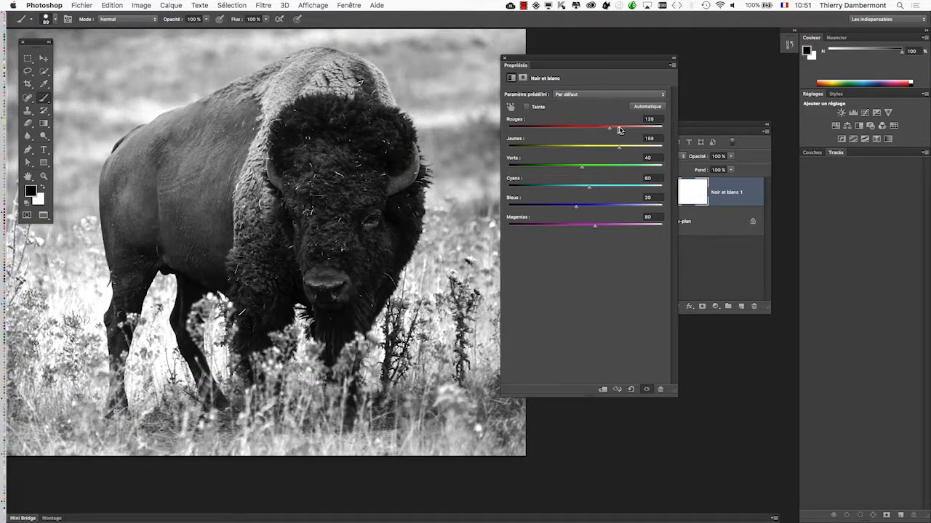
left_click_drag(620, 129, 640, 131)
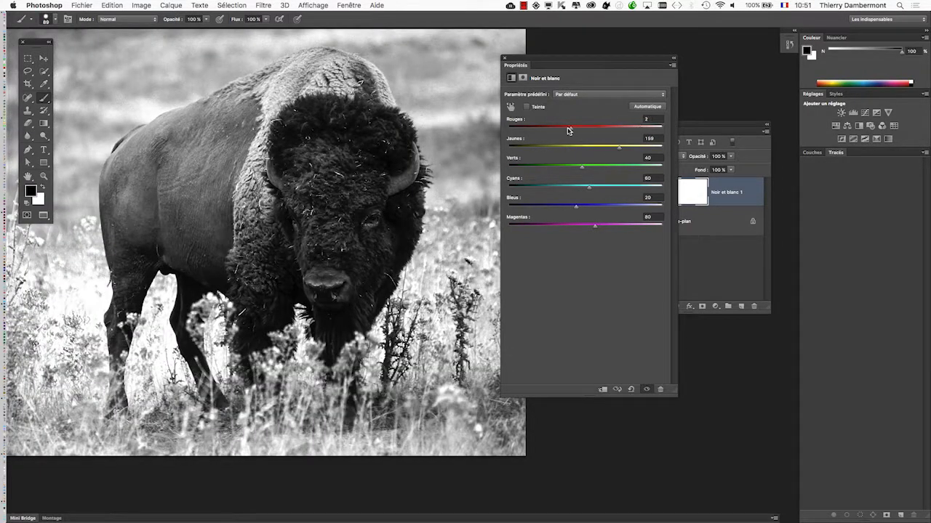
left_click_drag(569, 130, 572, 136)
mouse_move(642, 169)
left_mouse_down()
mouse_move(568, 169)
mouse_move(649, 168)
mouse_move(638, 169)
left_mouse_up()
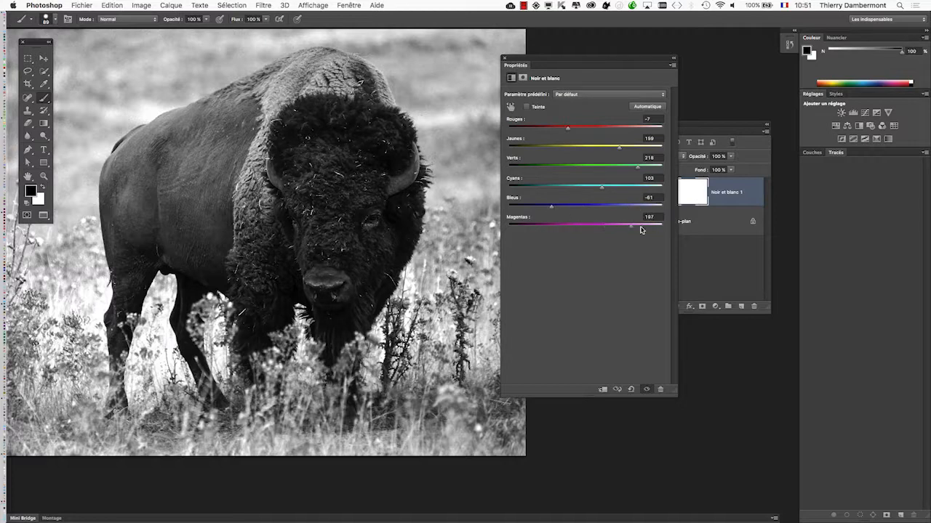
Step: Adjust the black-and-white mix to Reds -64, Yellows 236, Greens 248, Cyans 55 and Magentas 73
left_click_drag(622, 153, 550, 130)
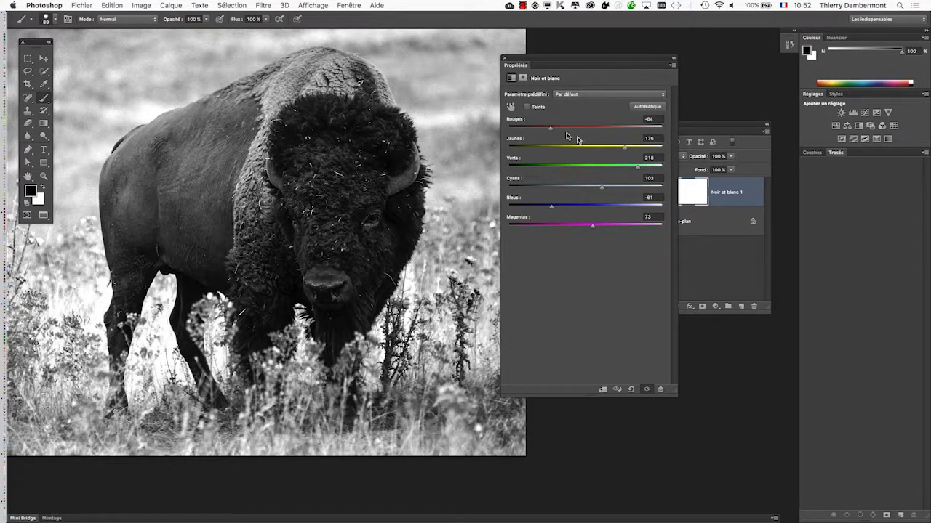
left_click_drag(596, 150, 643, 149)
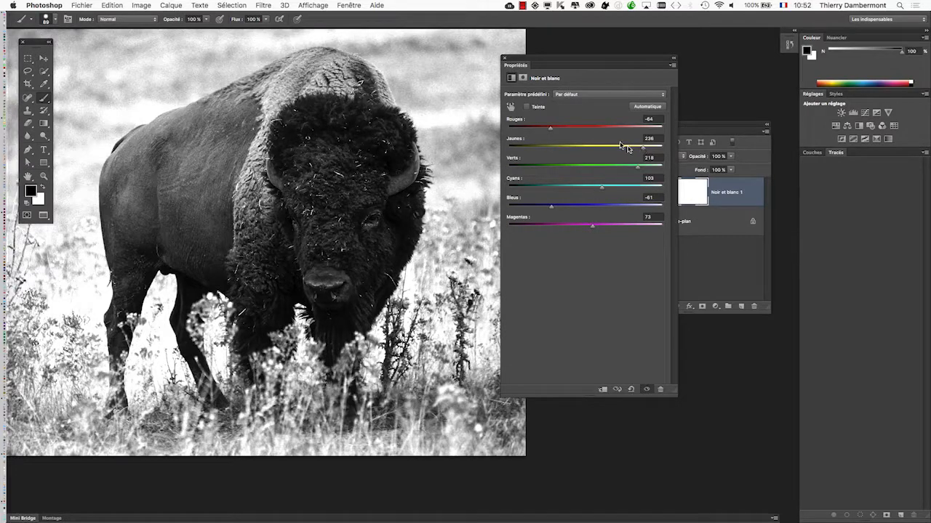
left_click_drag(623, 188, 586, 190)
Step: Move the Properties panel off the bison photo and set Reds to -133, Cyans to -81, Blues to -161 and Magentas to -100
left_click_drag(604, 61, 669, 83)
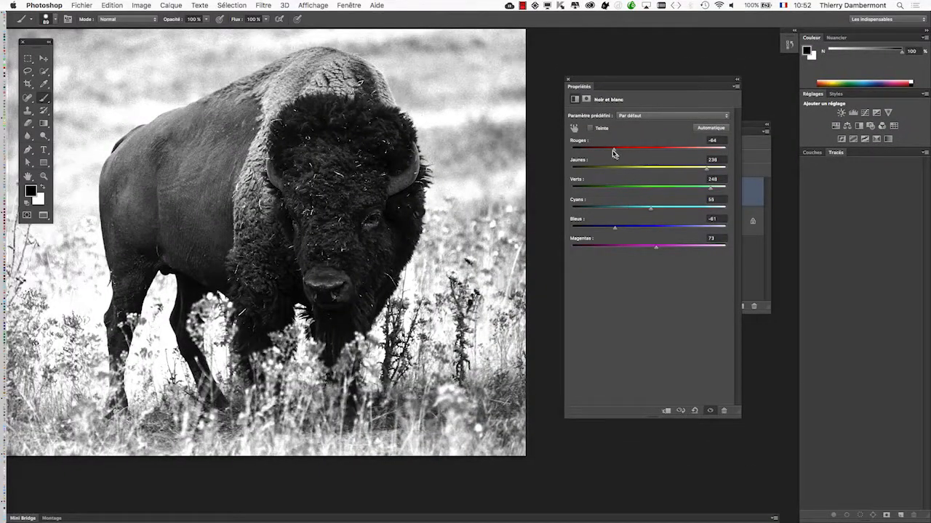
mouse_move(613, 153)
left_mouse_down()
mouse_move(654, 150)
mouse_move(600, 150)
left_mouse_up()
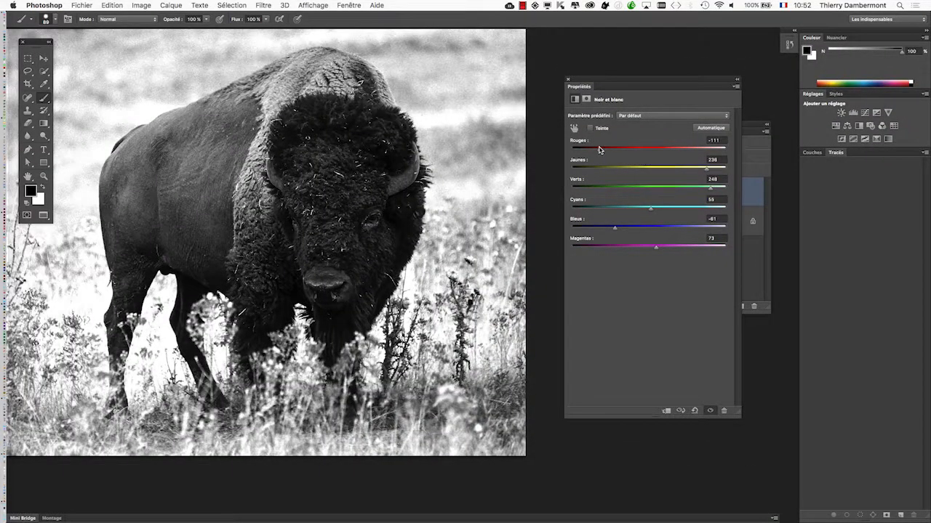
left_click_drag(614, 227, 582, 231)
left_click_drag(633, 247, 604, 246)
mouse_move(596, 151)
left_mouse_down()
mouse_move(671, 151)
mouse_move(592, 152)
left_mouse_up()
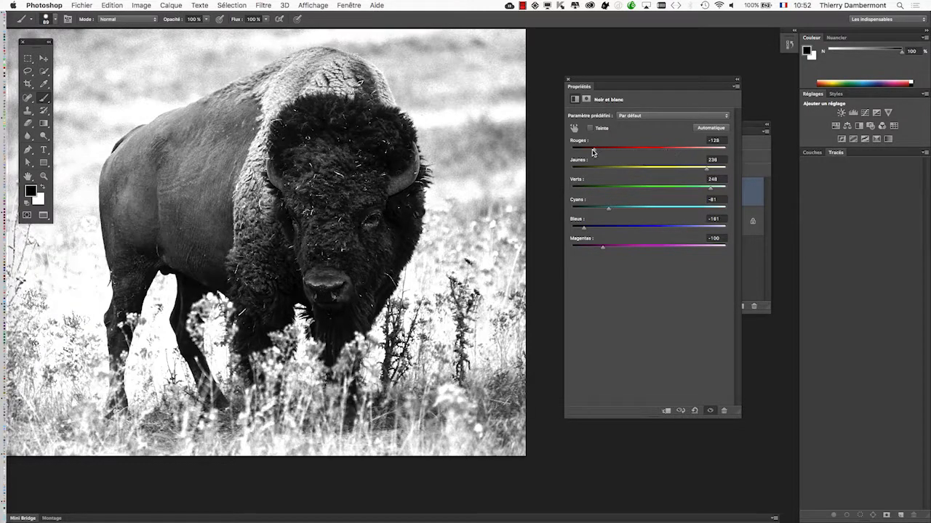
Step: Save the bison PSD with Maximize Compatibility enabled
left_click(80, 5)
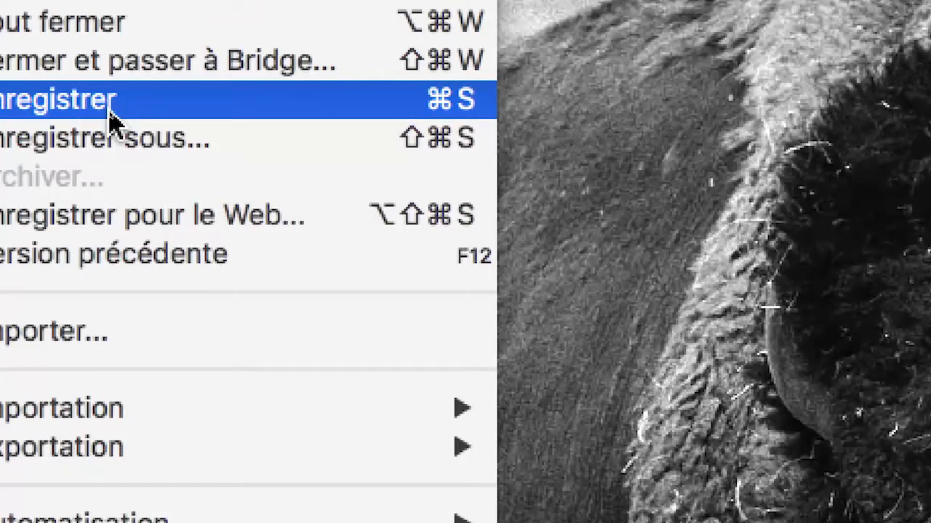
left_click(111, 120)
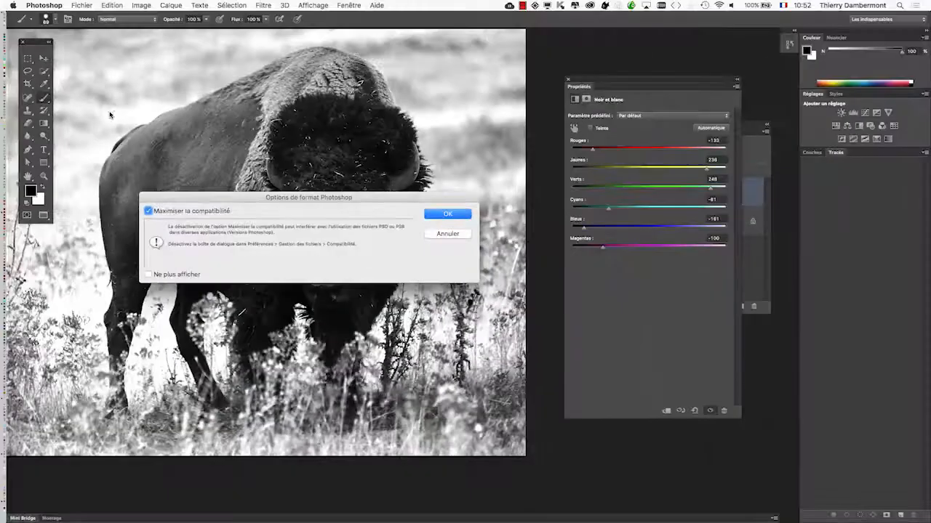
left_click(436, 215)
Step: Switch to InDesign, check the updated bison photo in the layout, and move the Links panel clear of it
key("super+Tab")
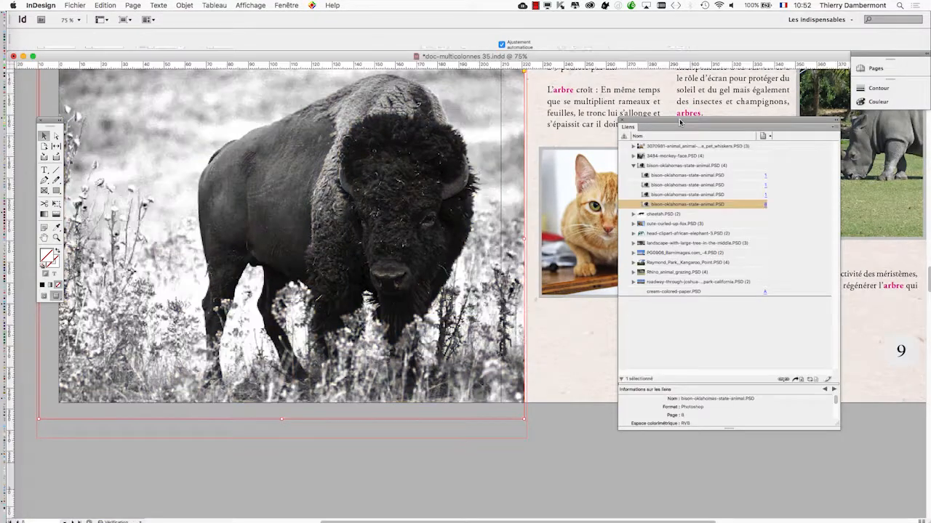
left_click_drag(679, 122, 595, 92)
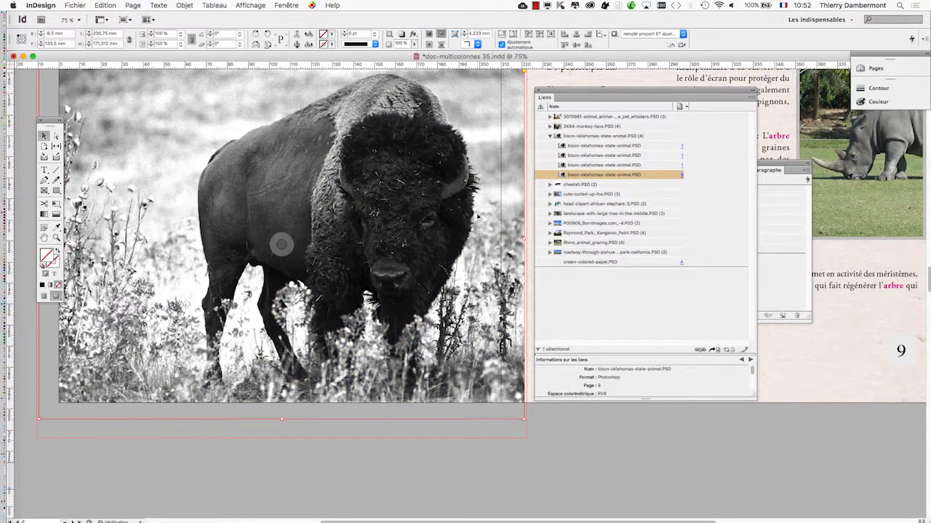
key("super+minus")
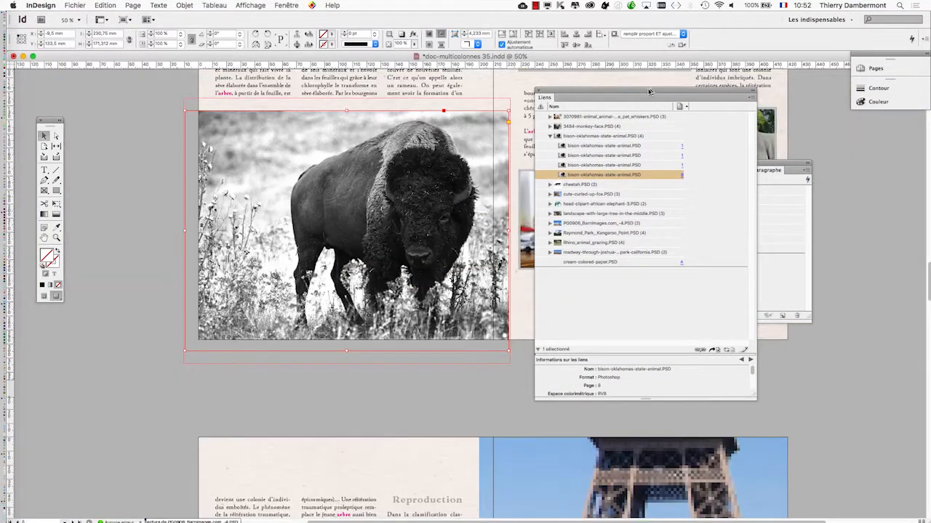
left_click_drag(646, 90, 721, 91)
Step: Select the rhino photo on page 9 and open its original file for editing in Photoshop
scroll(426, 222, "up", 2)
scroll(426, 222, "right", 3)
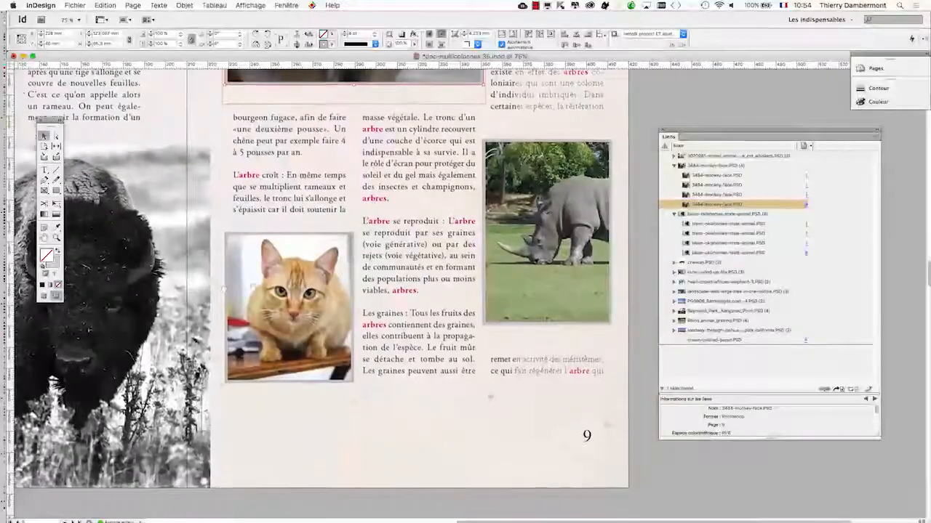
key("super+equal")
left_click(520, 215)
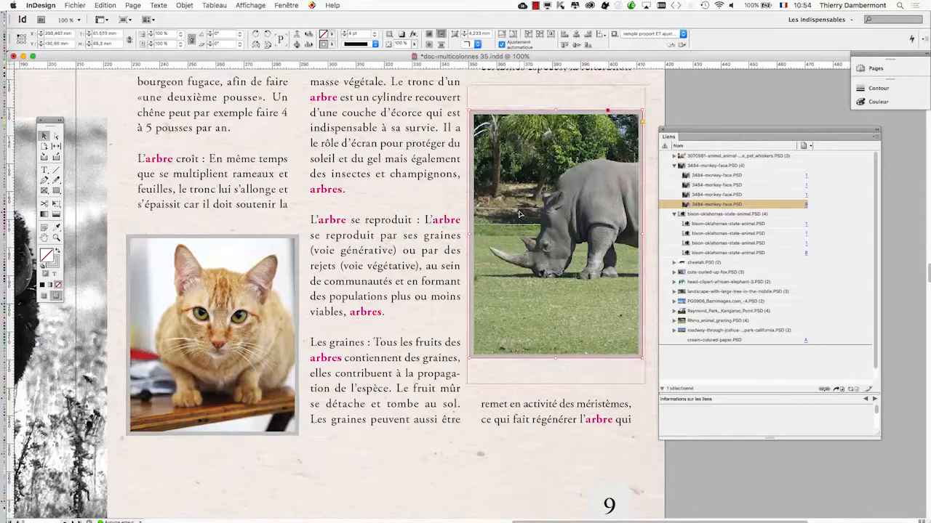
right_click(520, 212)
left_click(556, 393)
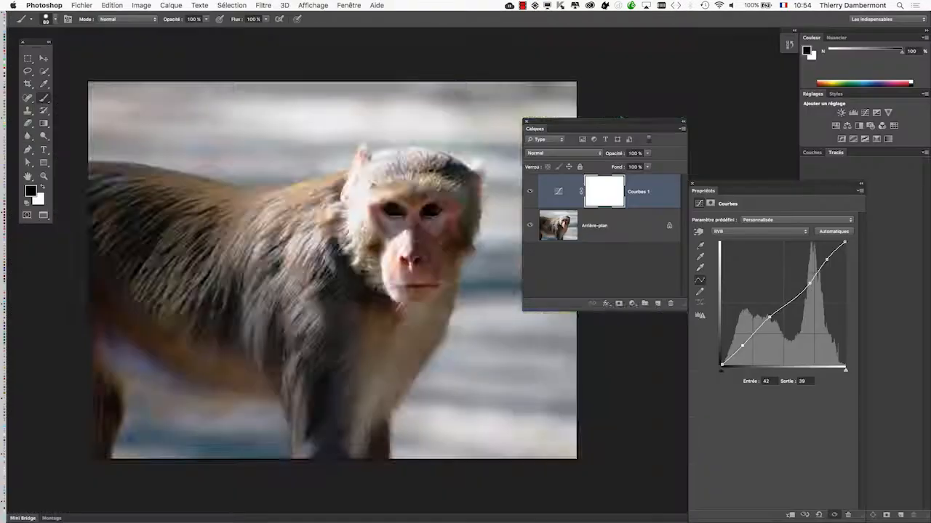
Step: Move the Layers panel clear of the image and add a Hue/Saturation (Teinte/Saturation) adjustment layer above the rhino photo
left_click_drag(471, 217, 329, 218)
left_click_drag(533, 122, 638, 67)
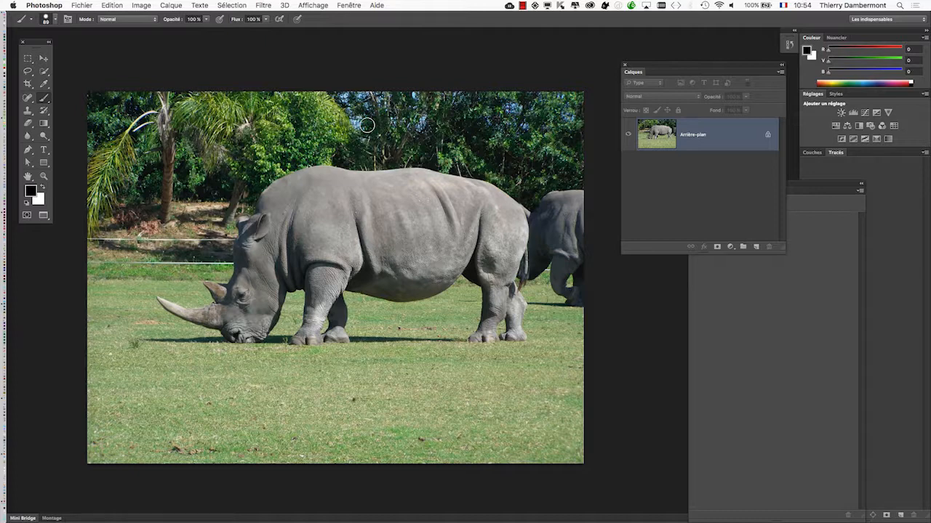
left_click(175, 5)
mouse_move(239, 101)
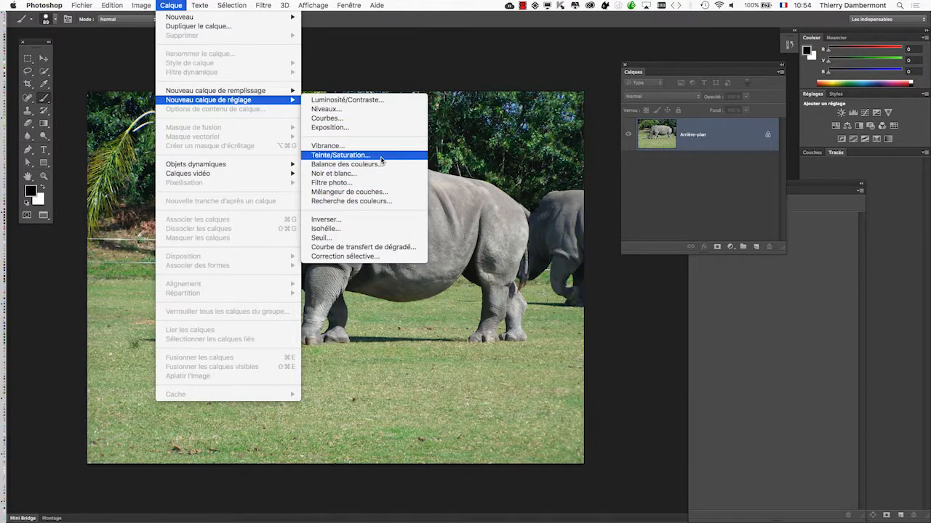
left_click(381, 156)
left_click(695, 84)
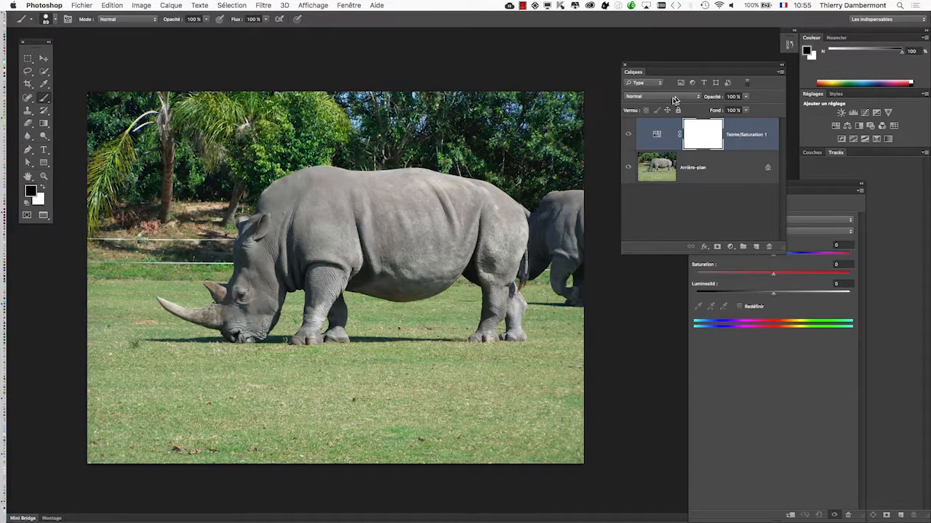
Step: Close the Properties panel and reopen the Hue/Saturation settings from the adjustment layer's thumbnail
left_click_drag(652, 68, 618, 114)
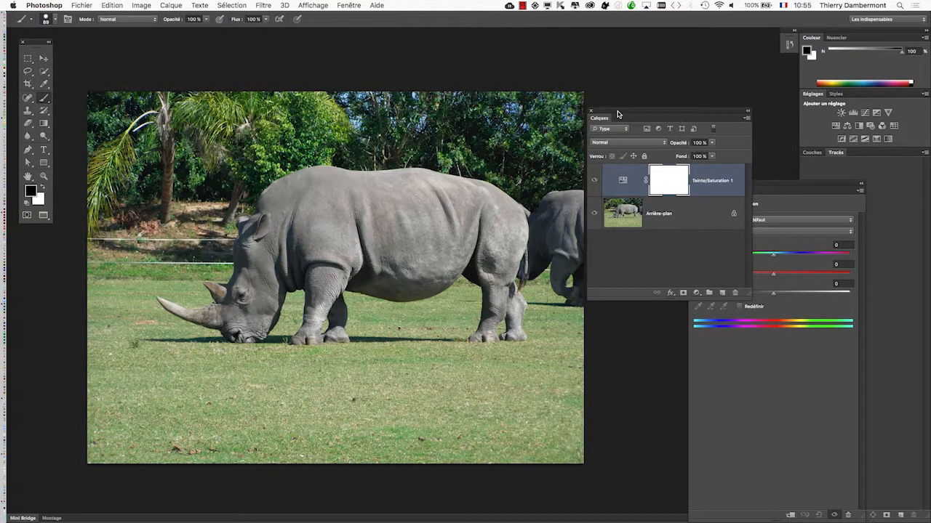
left_click(731, 189)
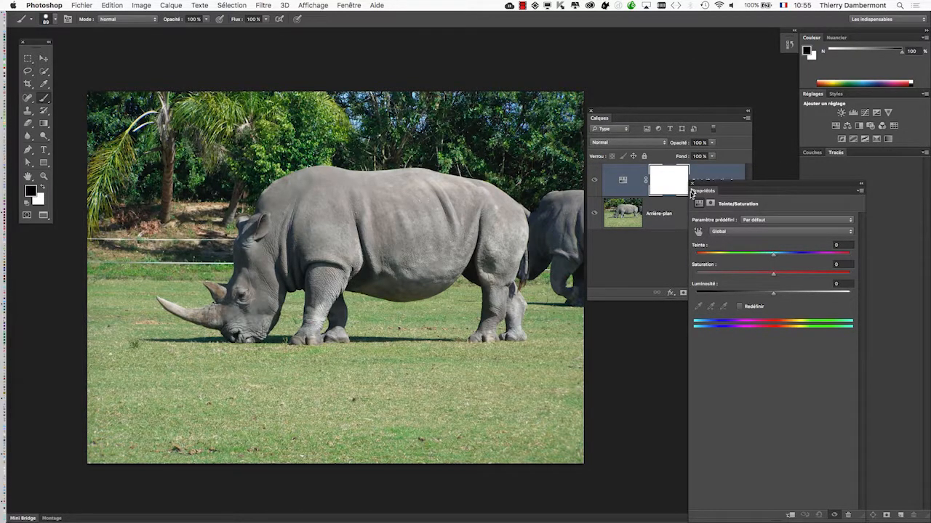
left_click(691, 184)
double_click(625, 184)
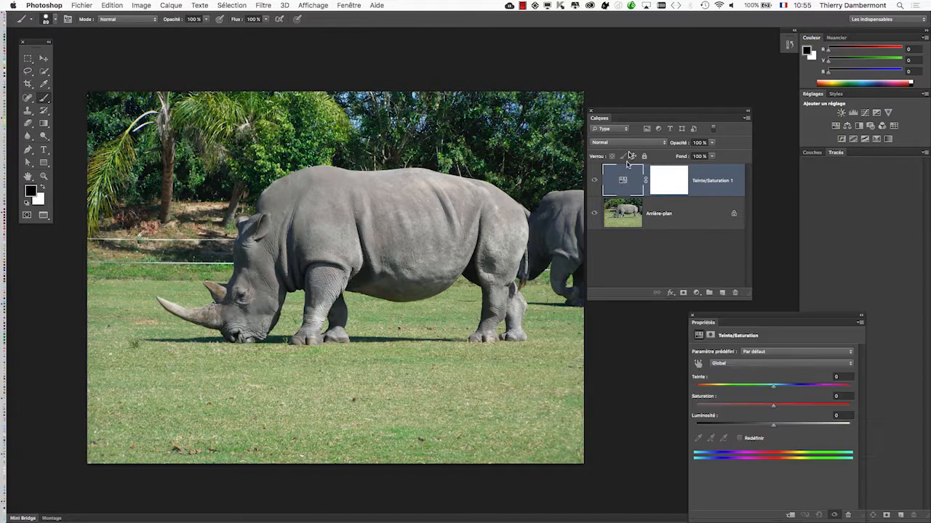
Step: Place the Layers panel over the grass in the rhino photo, and move the Properties panel beside the rhino, making it shorter and wider
left_click_drag(626, 112, 177, 399)
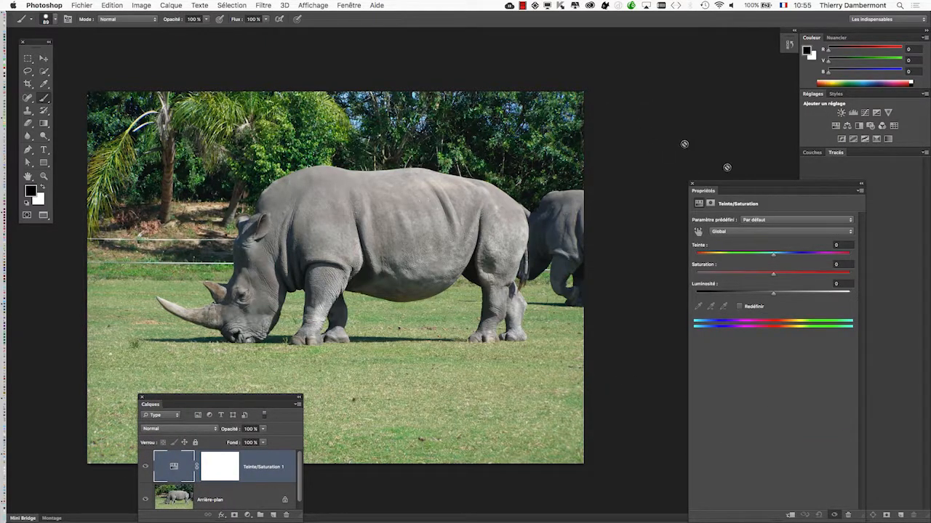
left_click_drag(762, 184, 647, 95)
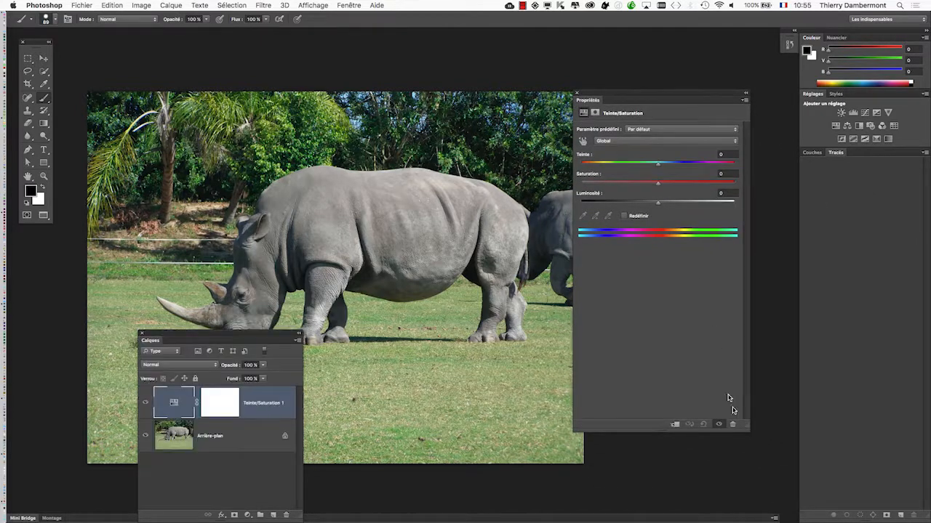
left_click_drag(747, 434, 749, 421)
left_click_drag(752, 365, 765, 328)
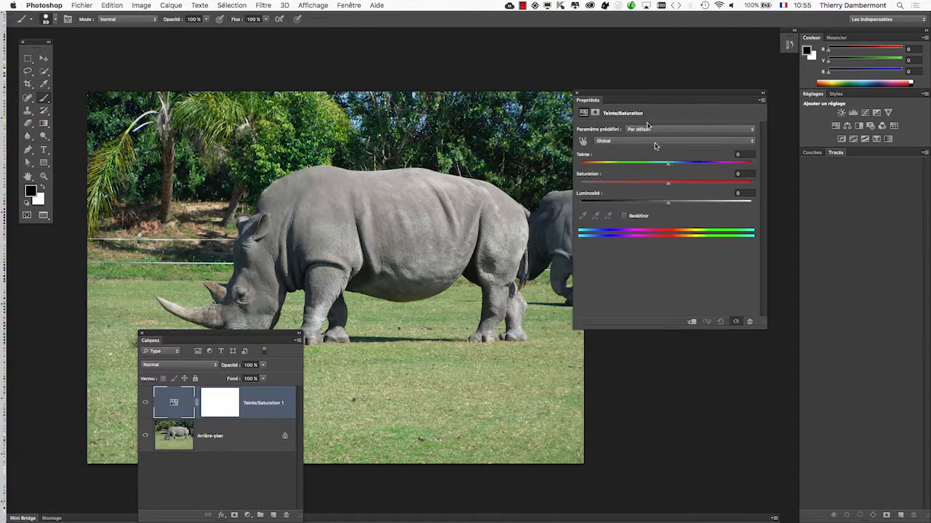
Step: Place the Properties panel clear of the rhino photo and collapse the Layers panel out of the way
left_click_drag(619, 94, 669, 97)
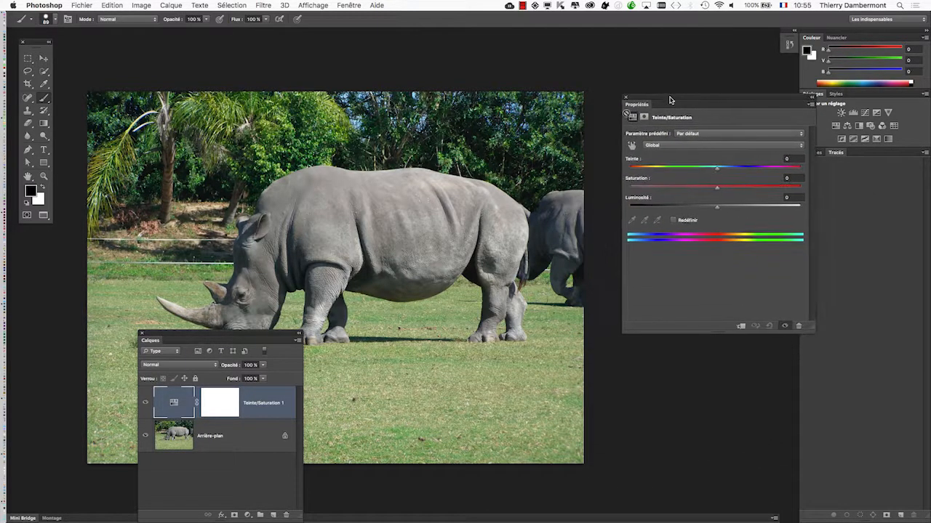
left_click_drag(279, 336, 234, 429)
double_click(235, 430)
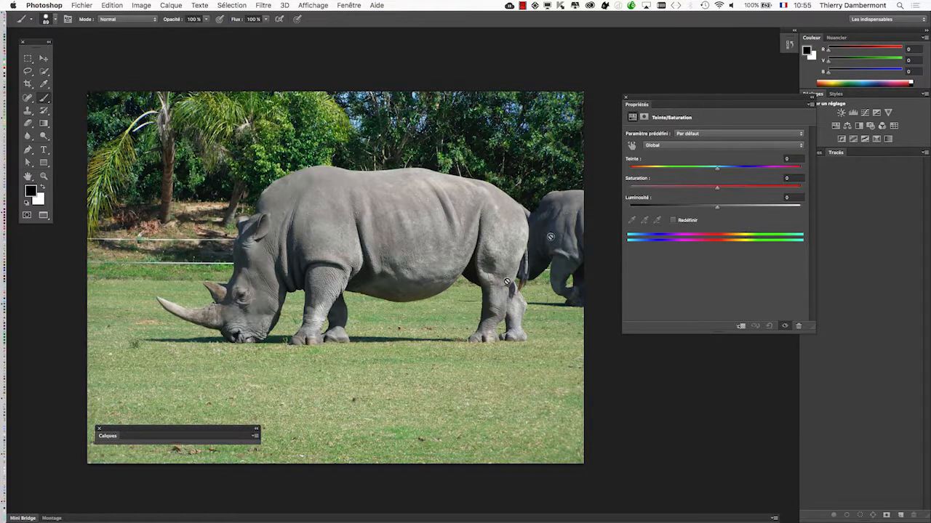
left_click_drag(643, 99, 631, 92)
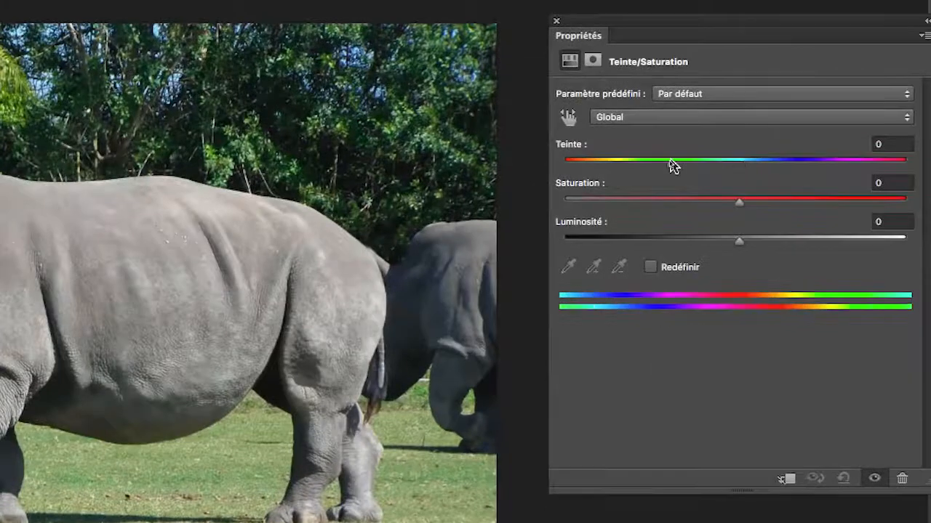
Step: Set the global hue to +3, and for the greens (Verts) set the hue to -134 and the saturation to +51
left_click_drag(668, 163, 748, 165)
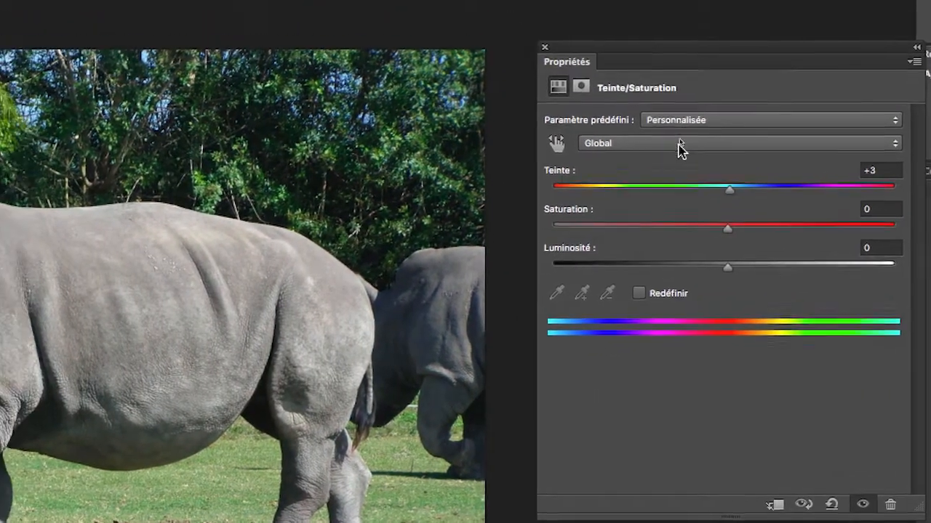
left_click(644, 119)
left_click(675, 181)
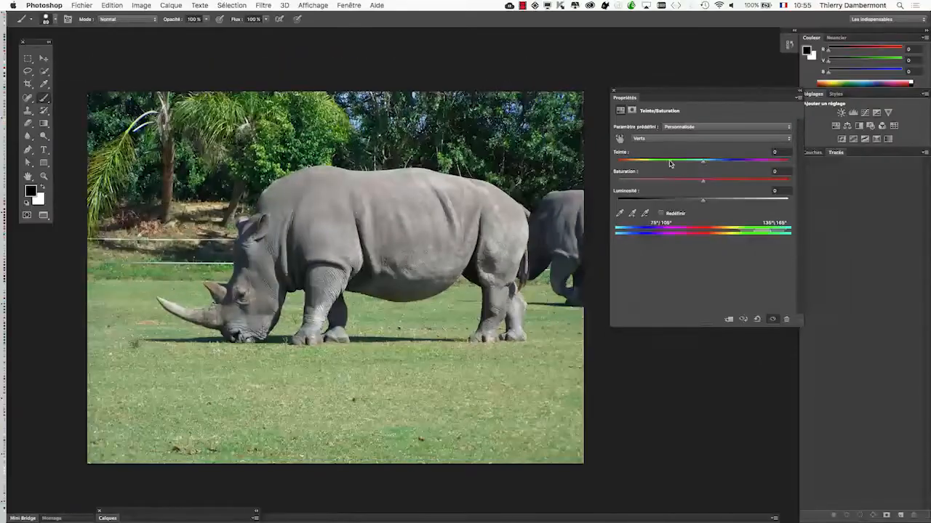
left_click_drag(669, 164, 634, 162)
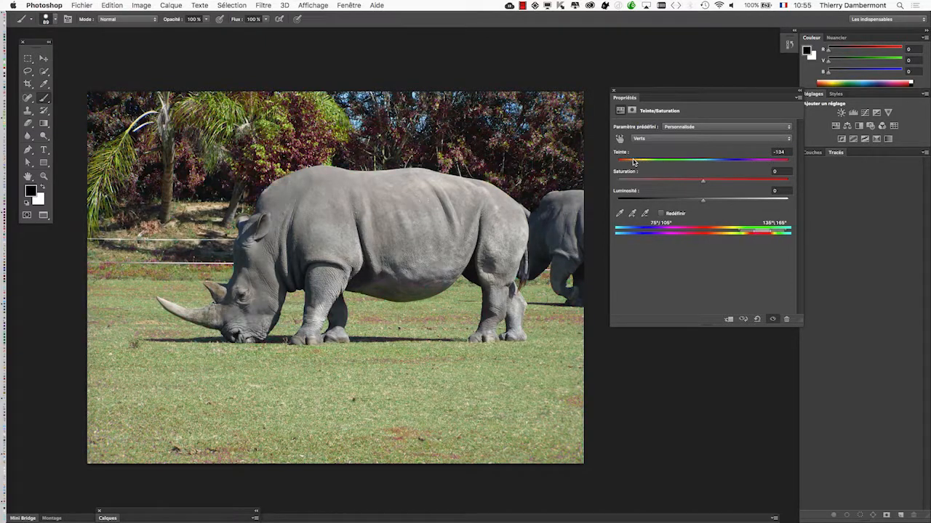
left_click_drag(703, 184, 736, 184)
Step: Expand the Layers panel beside the rhino to view the adjustment layer, and collapse it again
left_click_drag(166, 514, 539, 111)
left_click(522, 105)
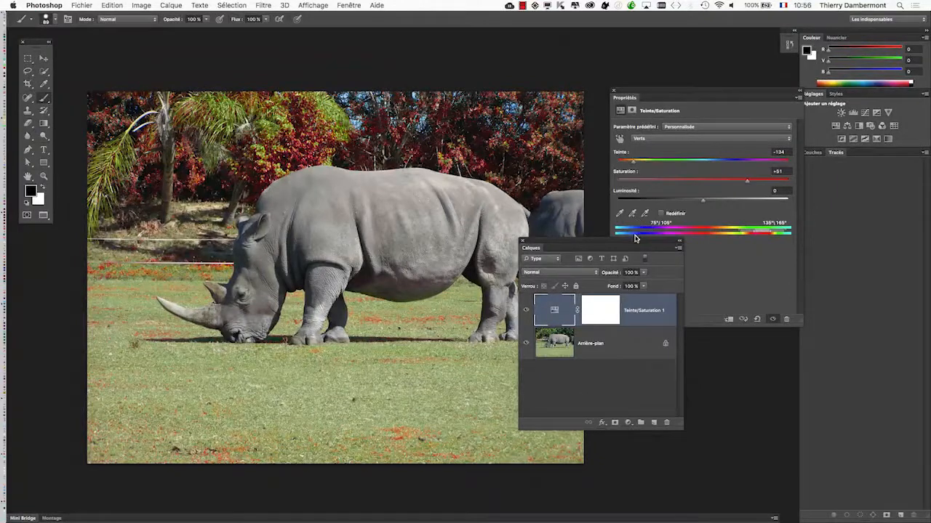
left_click_drag(634, 237, 517, 419)
double_click(517, 429)
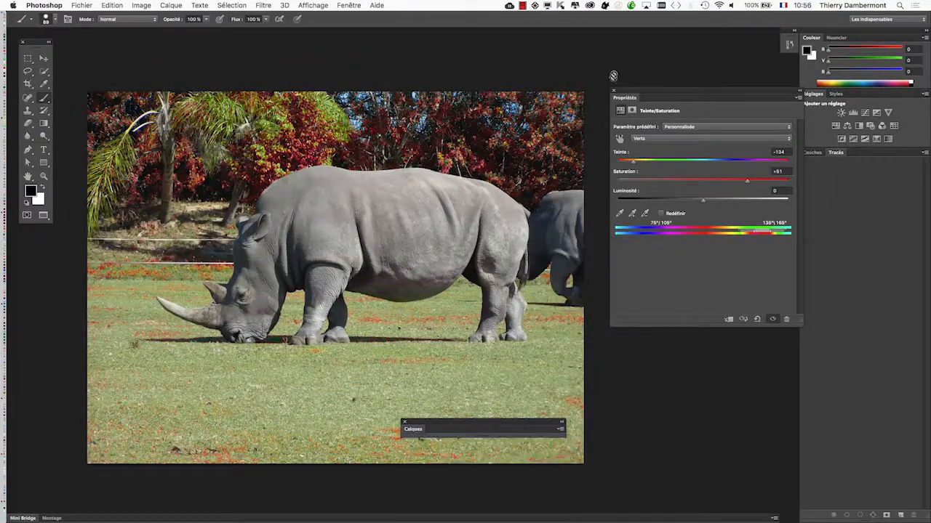
Step: In a widened Properties panel, extend the Verts color range toward yellow, starting at 68°/98°, reduce the saturation slightly, and close the panel
left_click_drag(655, 90, 487, 43)
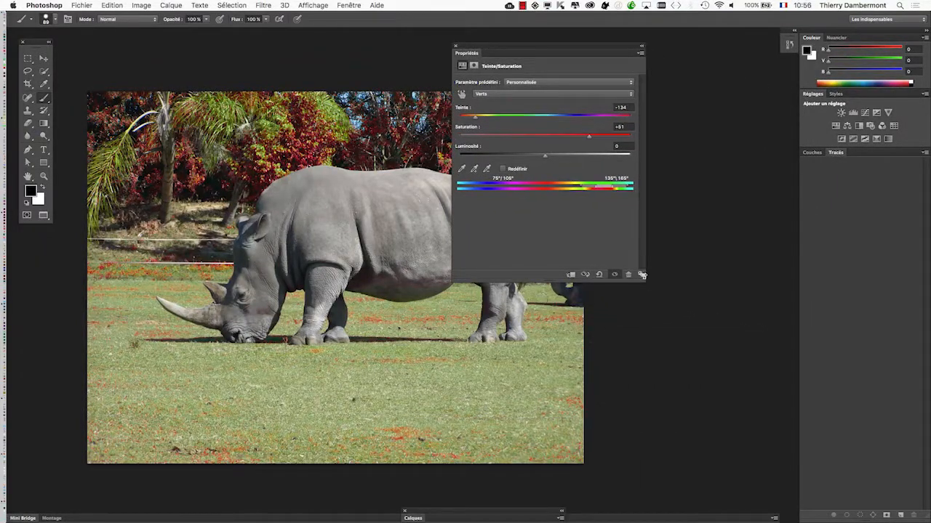
left_click_drag(642, 275, 840, 192)
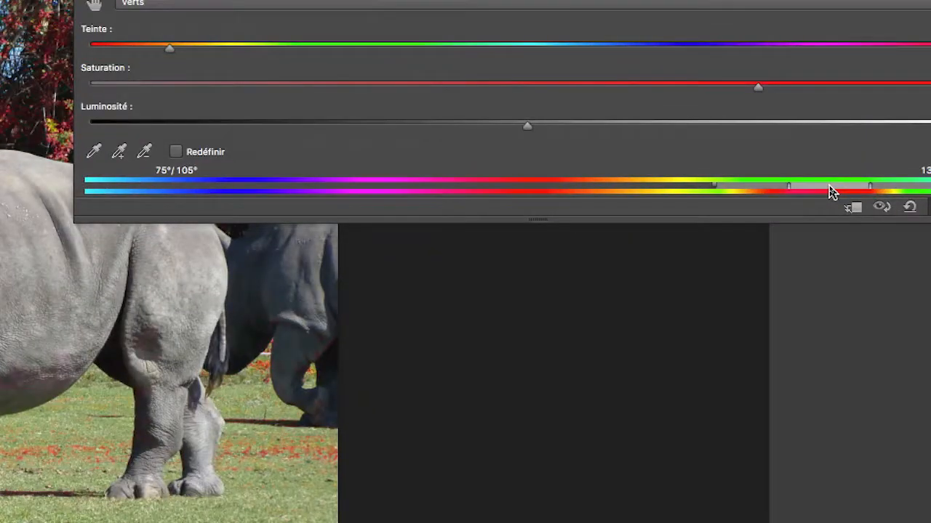
left_click_drag(830, 189, 813, 189)
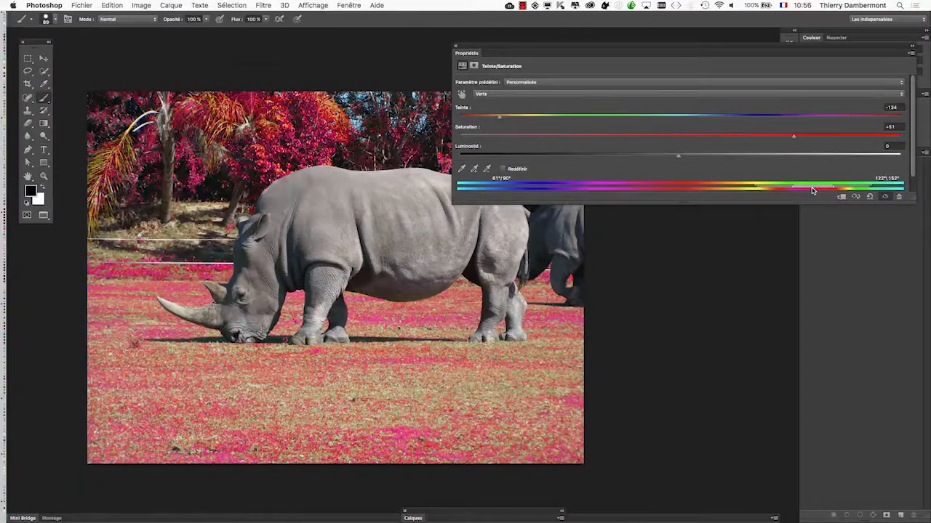
left_click_drag(833, 187, 788, 189)
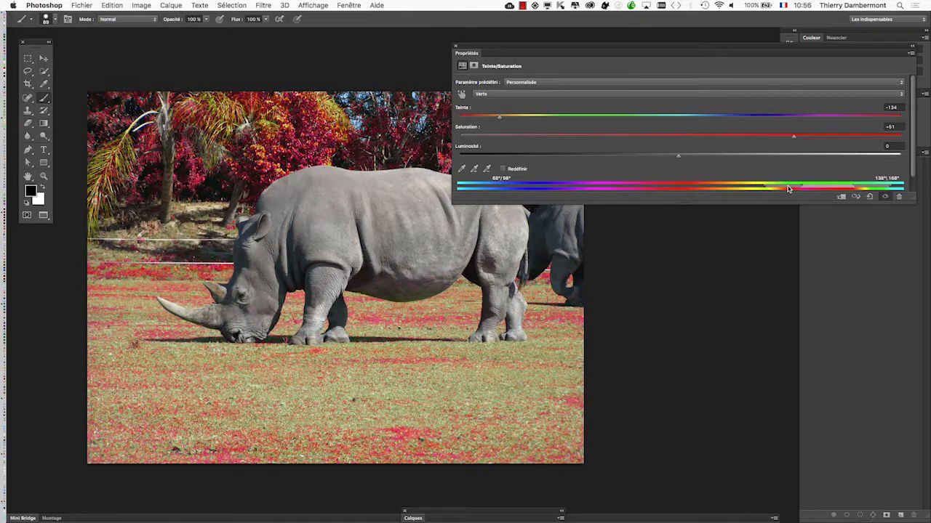
left_click_drag(868, 187, 879, 188)
mouse_move(793, 136)
left_mouse_down()
mouse_move(767, 138)
mouse_move(797, 147)
left_mouse_up()
left_click(454, 50)
Step: Place the expanded Layers panel beside the photo and toggle the Hue/Saturation layer's visibility to compare the original and adjusted colors
left_click_drag(441, 514, 599, 164)
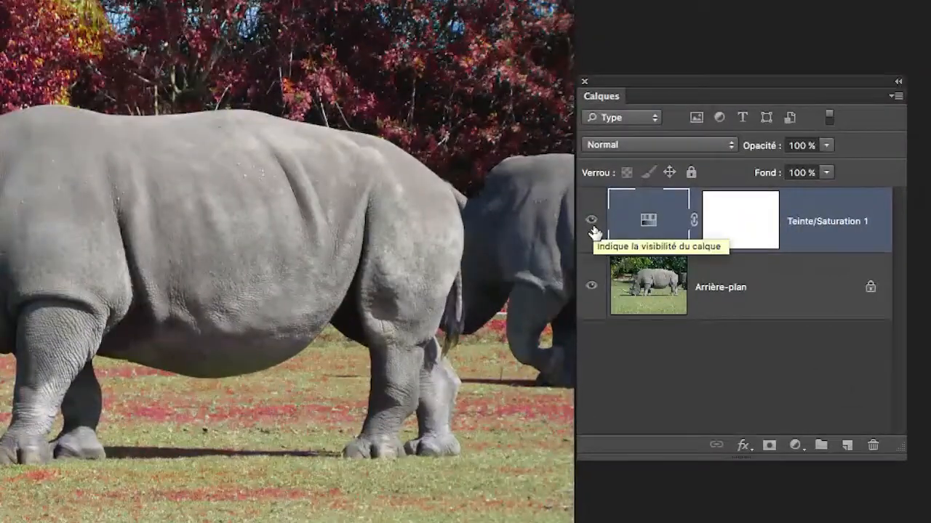
left_click(593, 226)
left_click(592, 227)
left_click(593, 227)
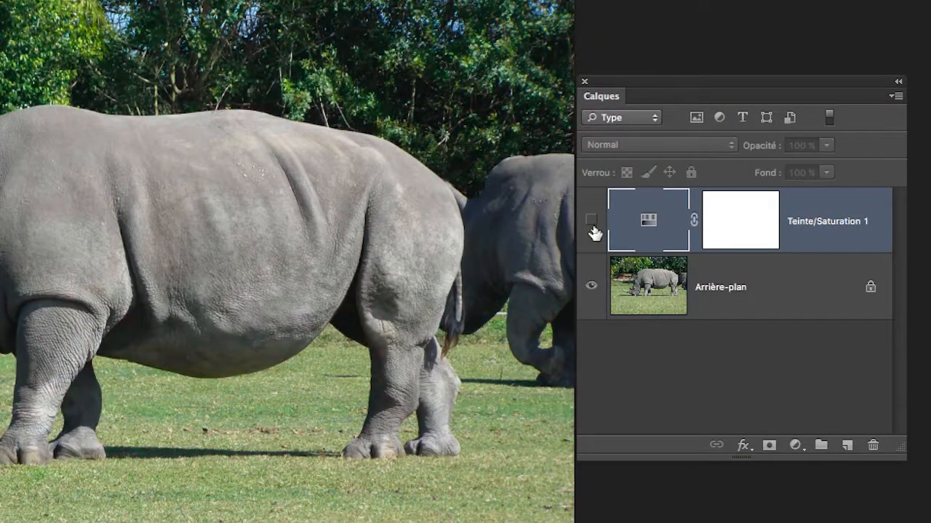
left_click(593, 227)
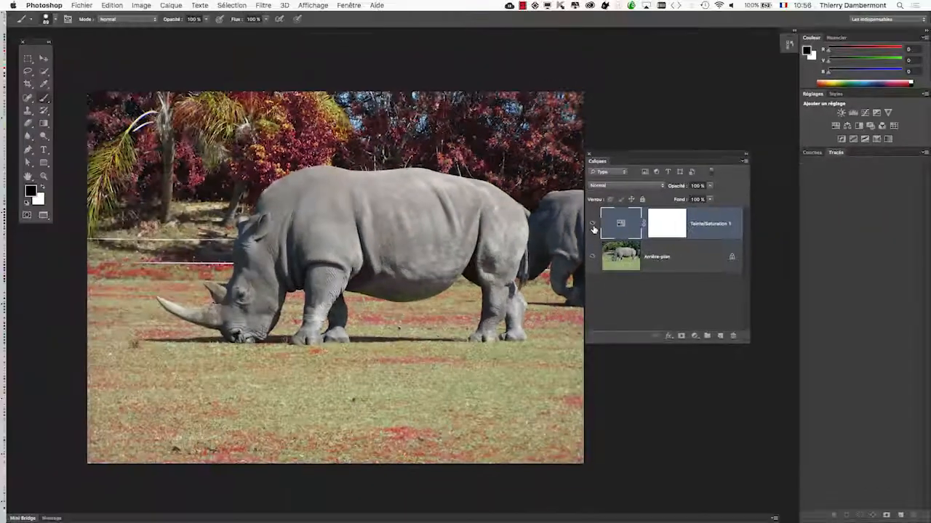
left_click_drag(603, 157, 707, 114)
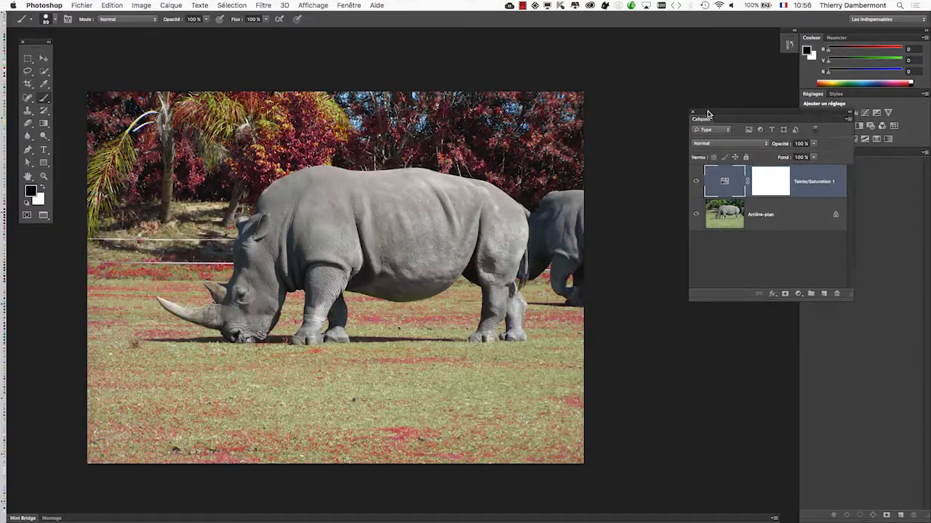
left_click(695, 182)
left_click(696, 182)
left_click(696, 183)
left_click(696, 183)
left_click(695, 184)
left_click(696, 183)
left_click(696, 183)
left_click(696, 184)
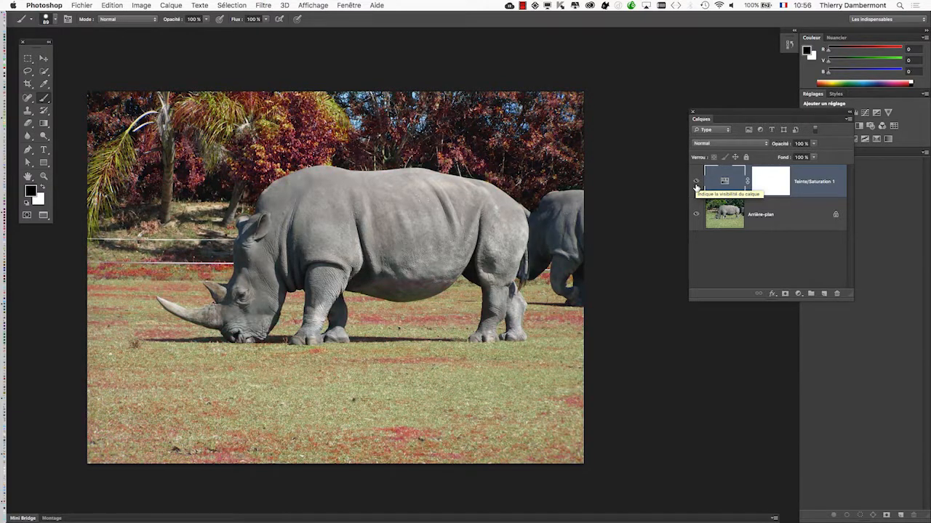
left_click(696, 183)
left_click(695, 183)
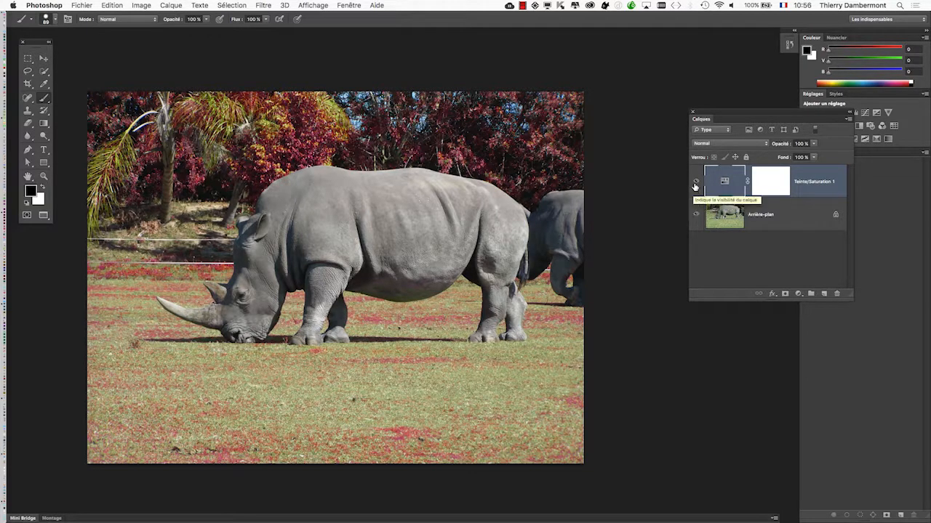
left_click(695, 183)
left_click(695, 183)
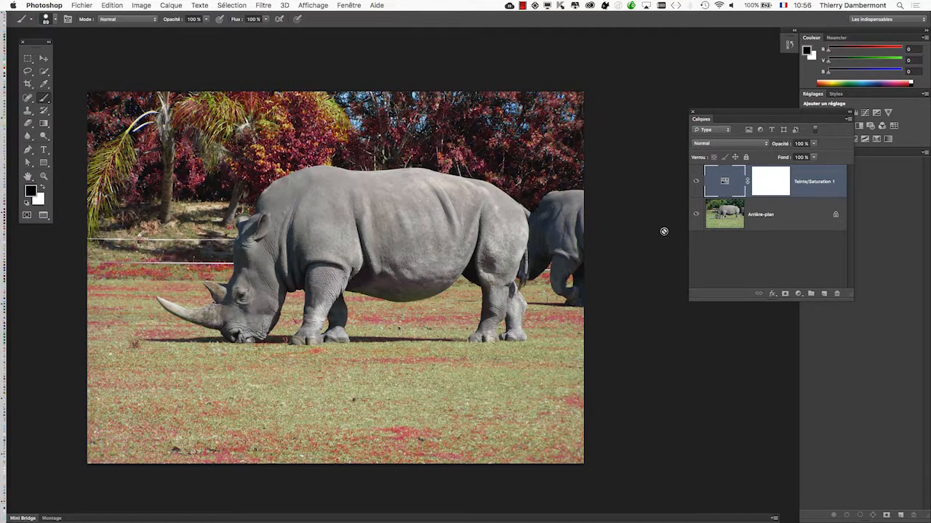
Step: Convert the rhino background layer (Arrière-plan) to a smart object
left_click(781, 227)
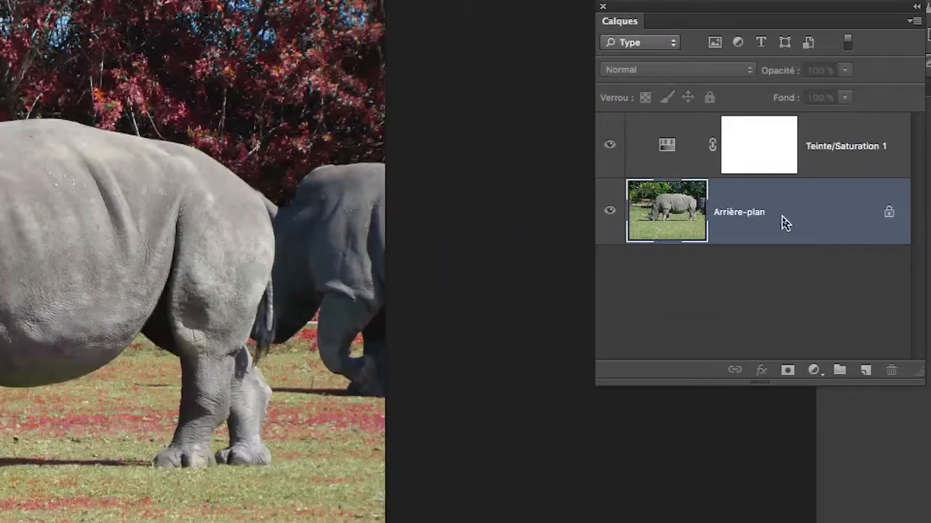
right_click(783, 217)
left_click(840, 290)
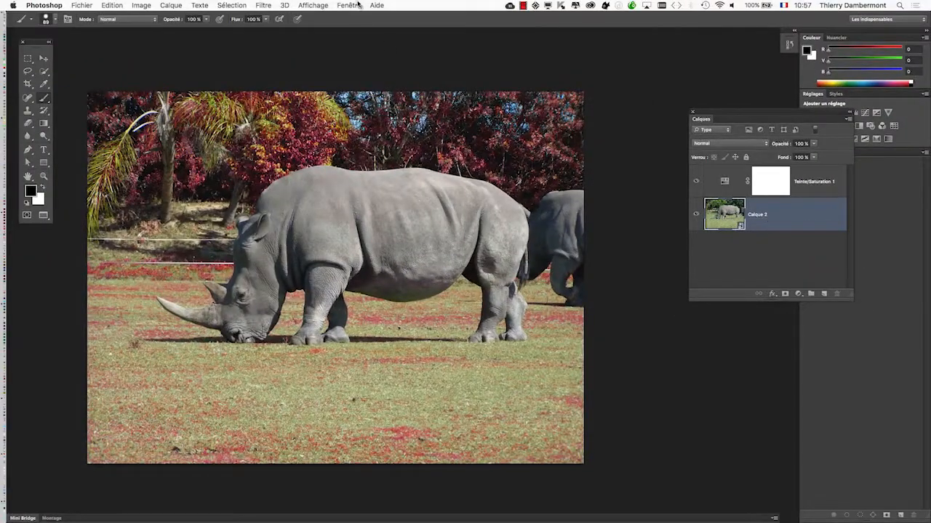
Step: Apply the Unsharp Mask (Accentuation) filter to the rhino smart object with a gain of 31%, a radius of 348.9 pixels and a threshold of 7
left_click(349, 5)
mouse_move(223, 4)
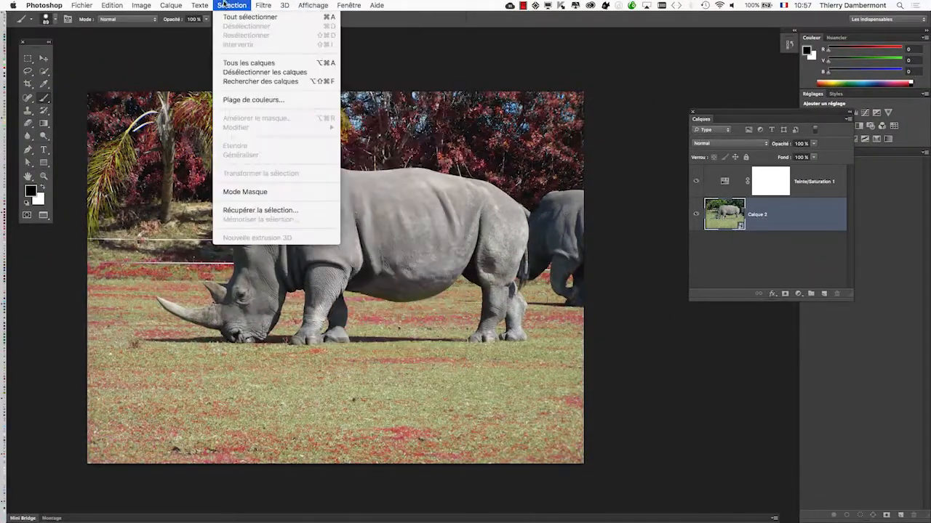
mouse_move(263, 5)
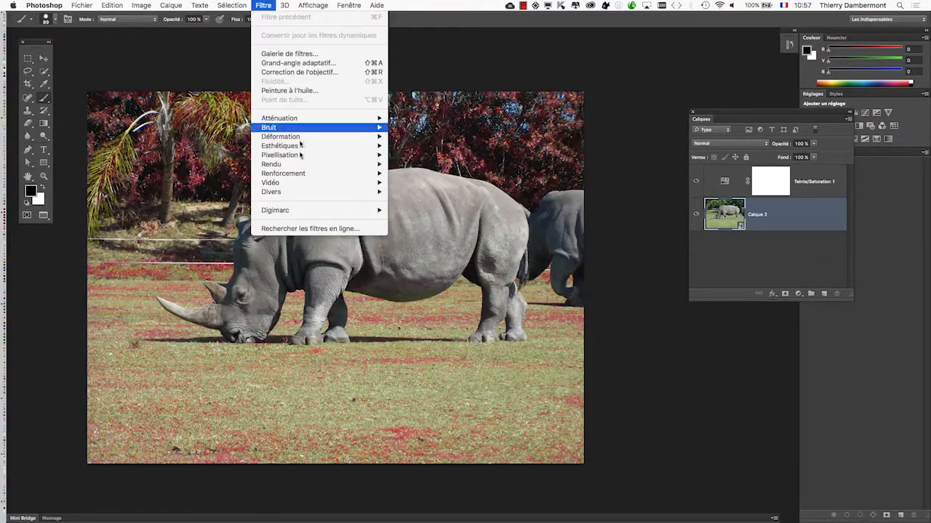
mouse_move(311, 176)
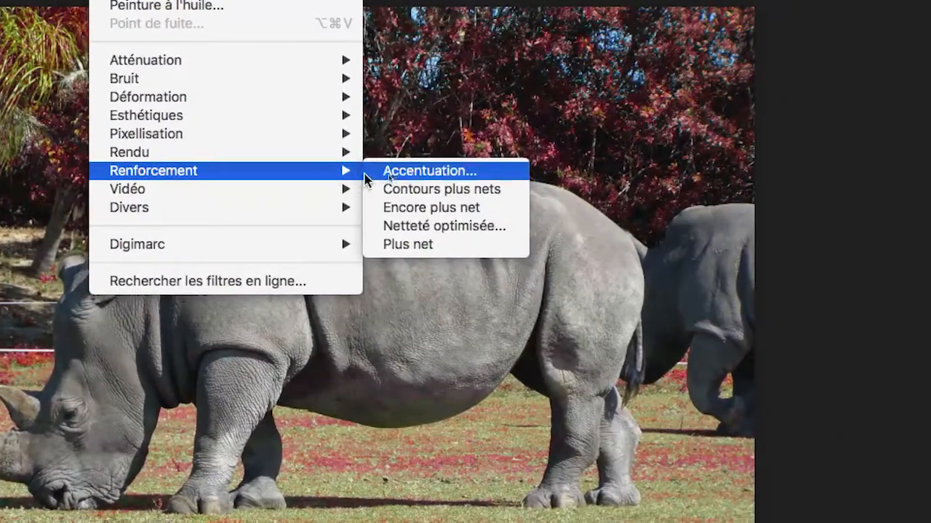
left_click(366, 178)
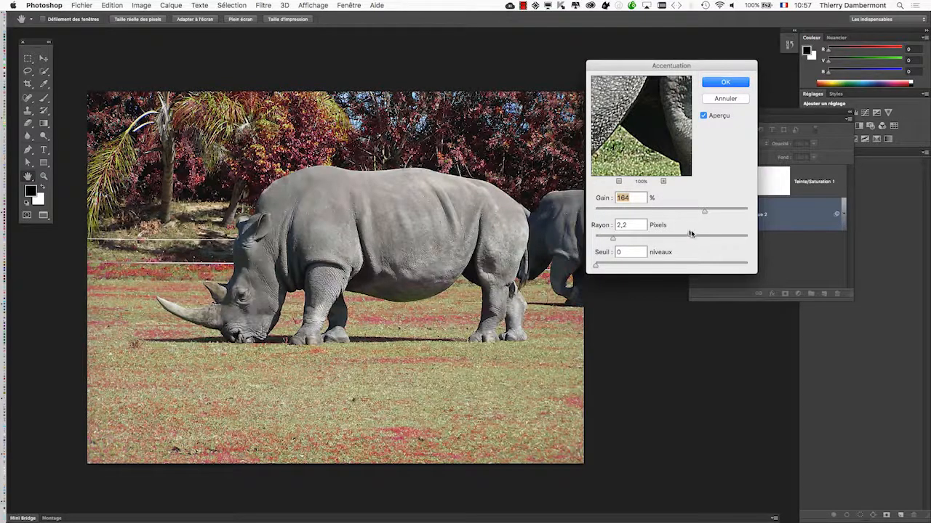
left_click(702, 238)
left_click(650, 211)
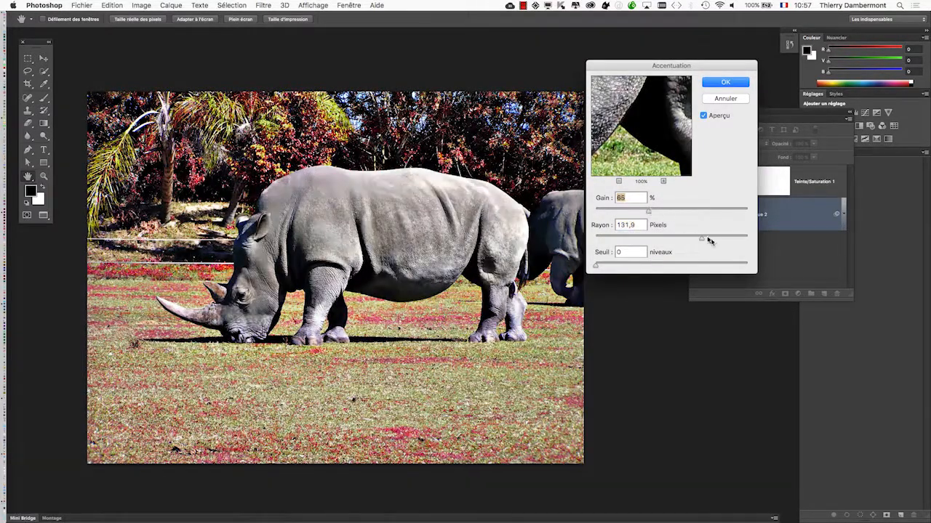
left_click(664, 210)
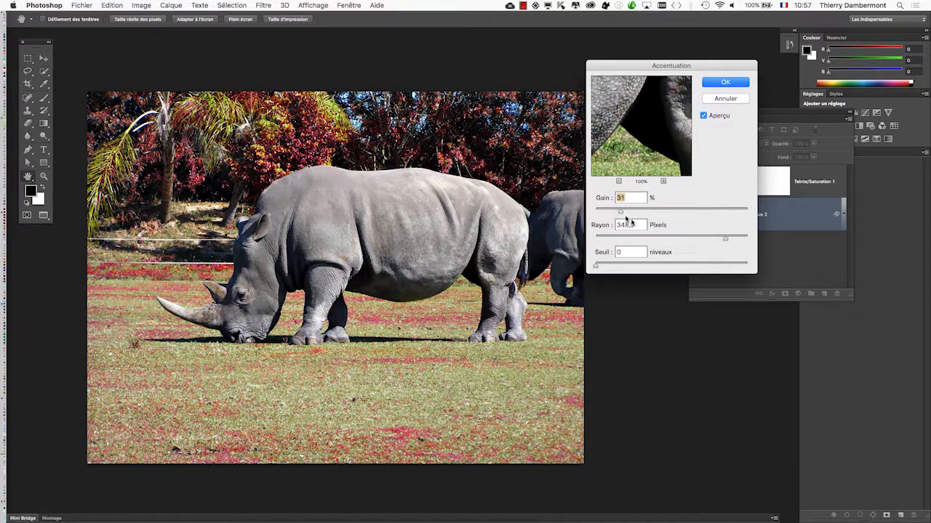
left_click(611, 264)
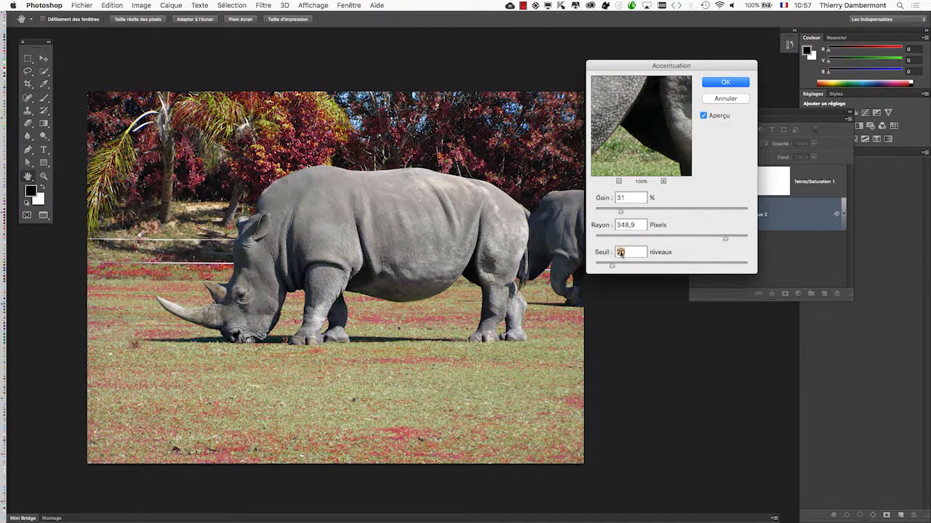
left_click_drag(602, 266, 602, 265)
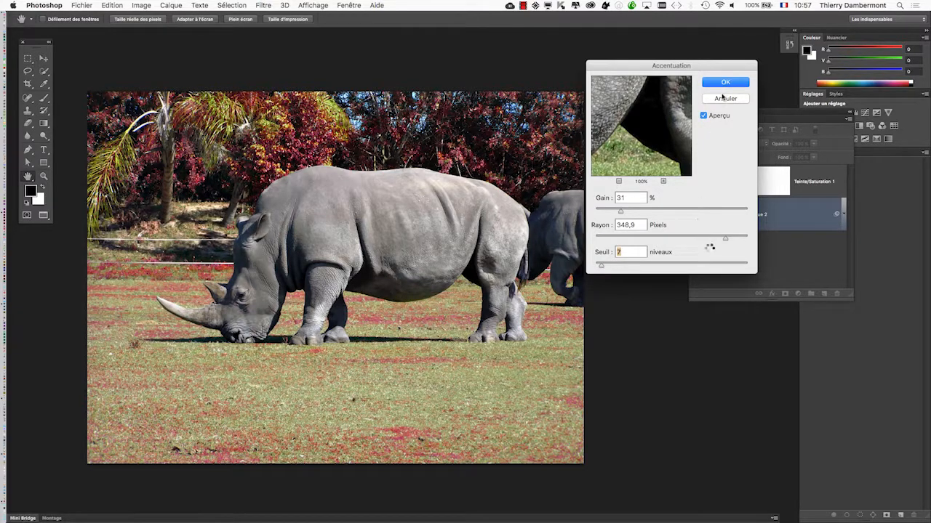
key("Return")
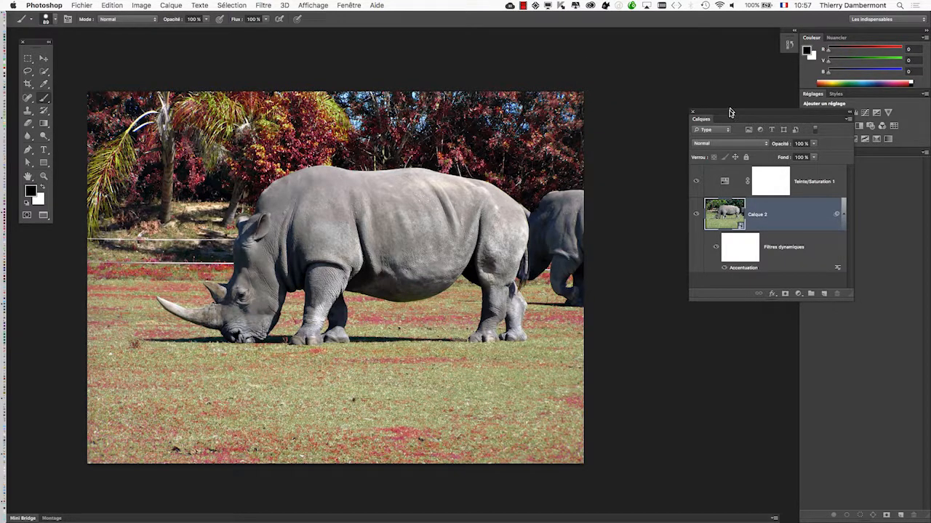
Step: Place a taller Layers panel beside the rhino and toggle the Accentuation smart filter off and on to compare
left_click_drag(730, 112, 640, 109)
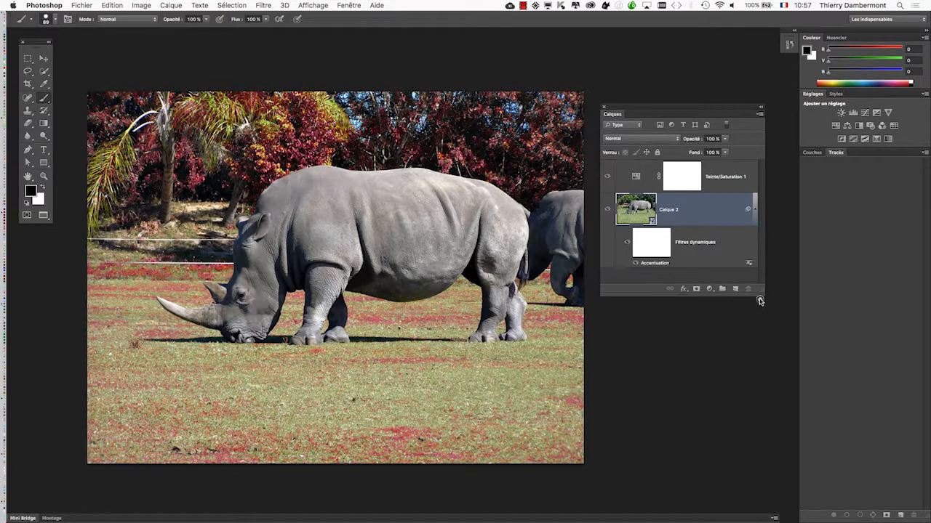
left_click_drag(760, 290, 763, 344)
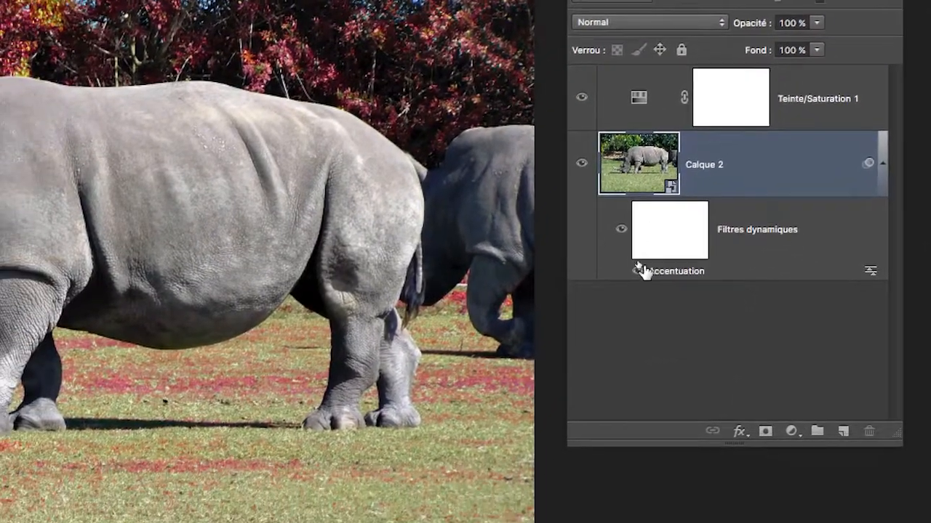
left_click(637, 270)
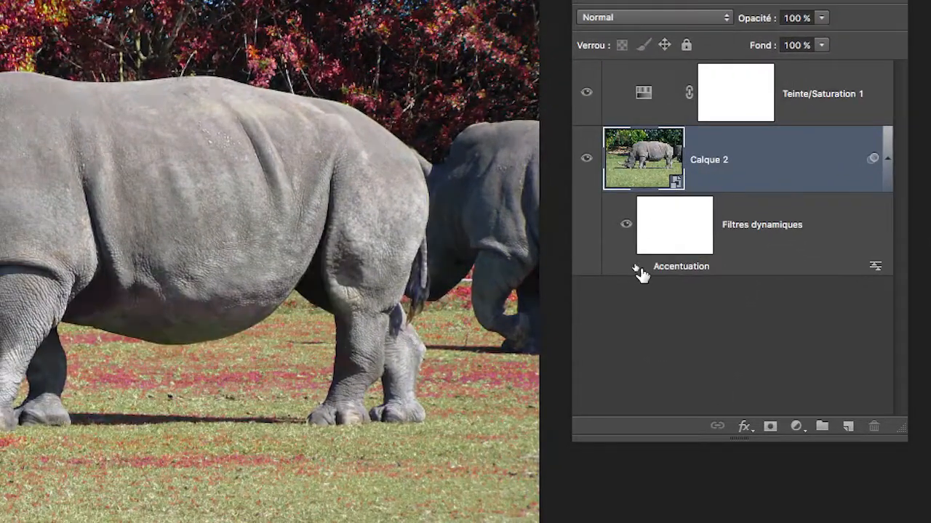
left_click(637, 270)
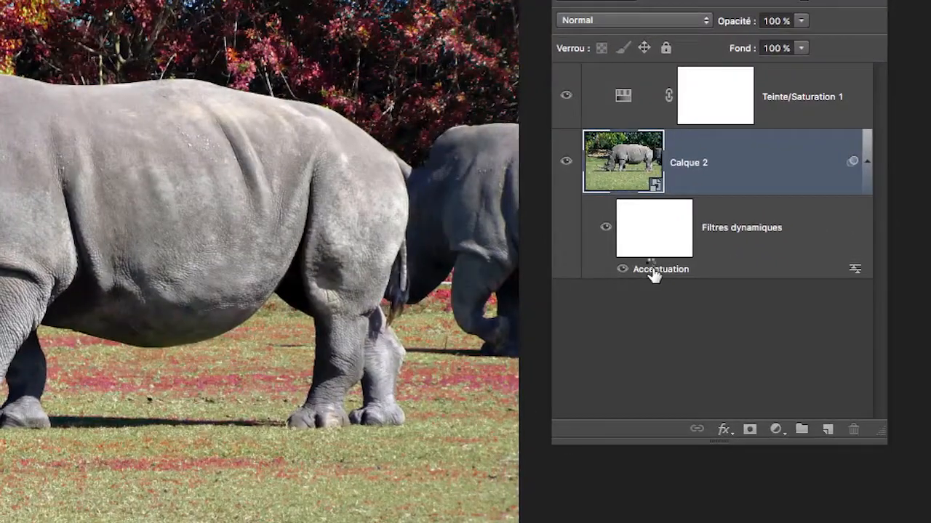
Step: Reopen the Accentuation smart filter's settings and toggle its preview to compare the rhino with and without sharpening, keeping the values
double_click(652, 270)
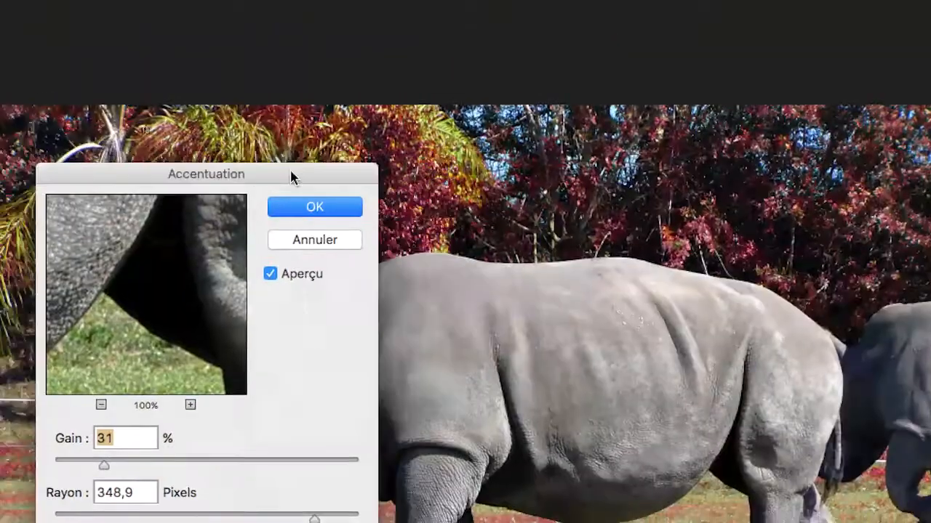
left_click_drag(291, 173, 85, 209)
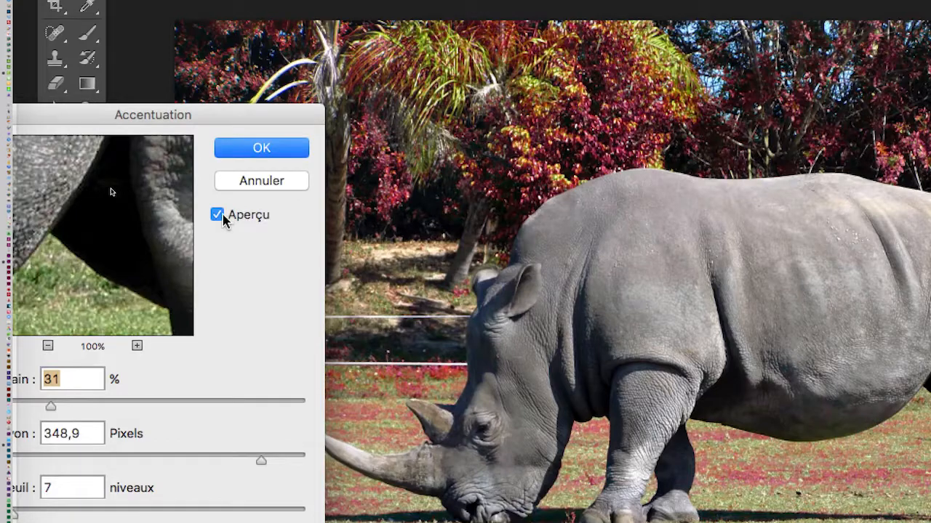
left_click(222, 218)
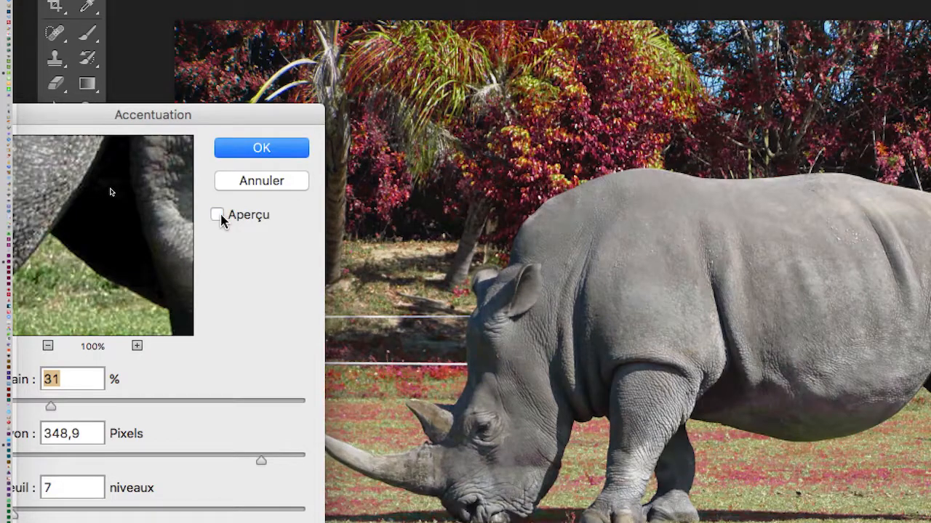
left_click(222, 219)
left_click(222, 220)
left_click(222, 220)
left_click(222, 219)
left_click(223, 220)
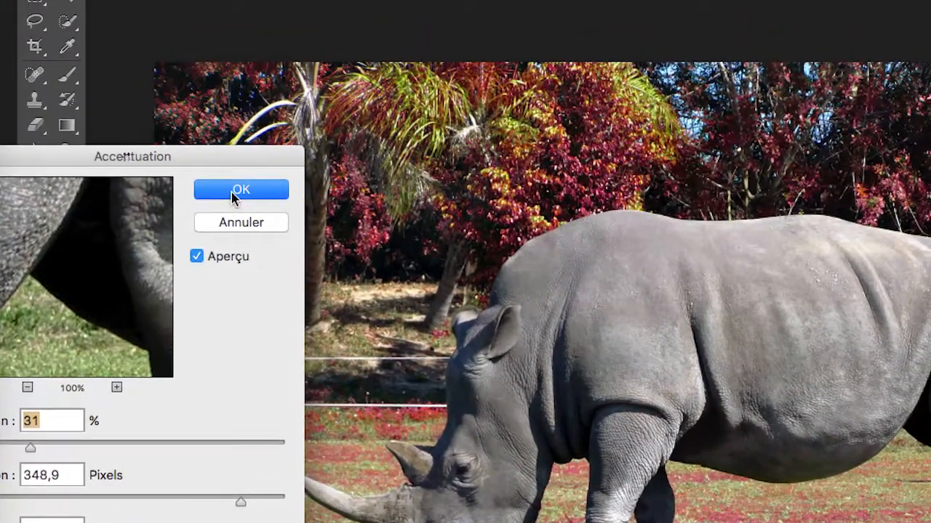
left_click(239, 191)
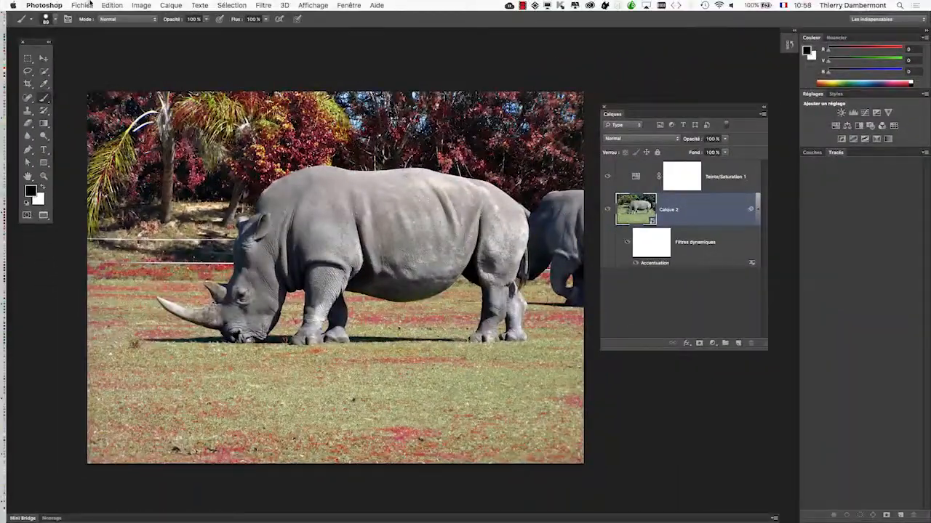
Step: Save the rhino PSD with maximized compatibility and switch to InDesign
left_click(90, 4)
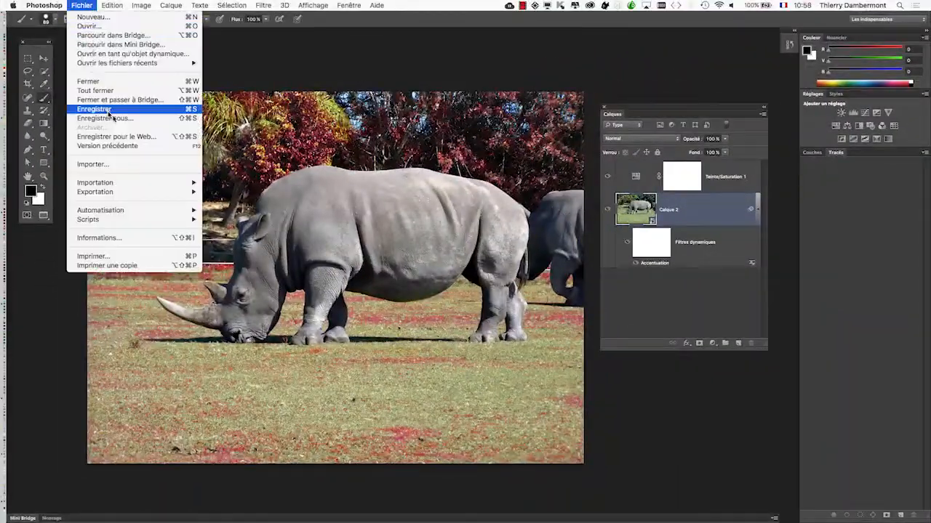
left_click(120, 110)
key("super+Tab")
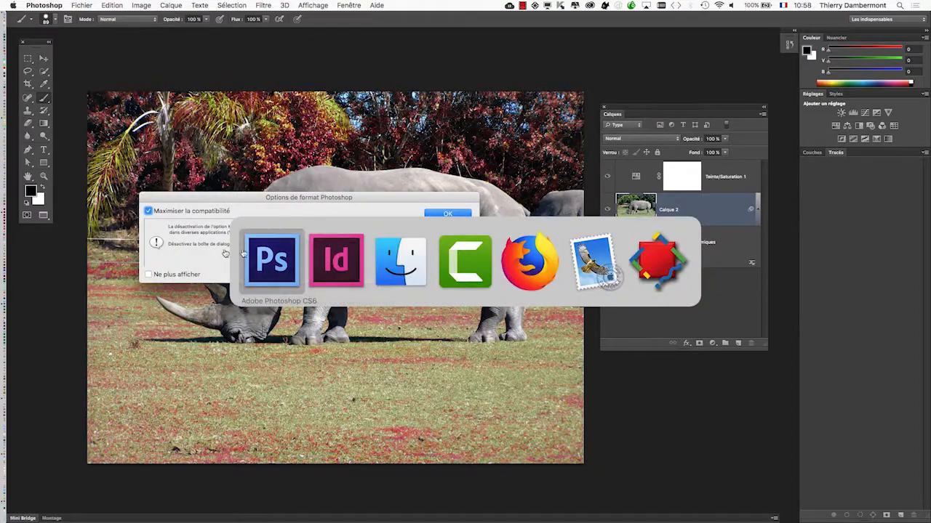
left_click(446, 214)
key("super+Tab")
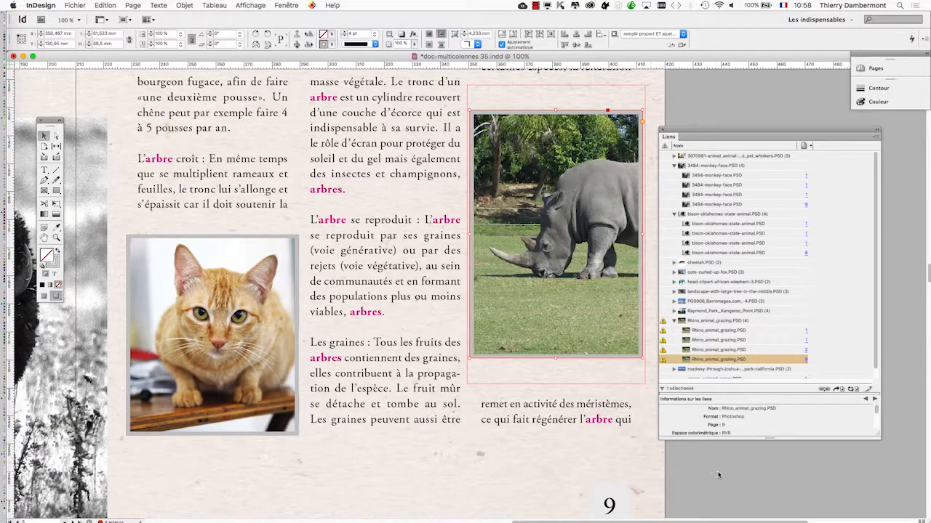
Step: Place a wider Links panel beside the rhino image and update the page 9 link to Rhino_animal_grazing.PSD
left_click_drag(832, 131, 385, 116)
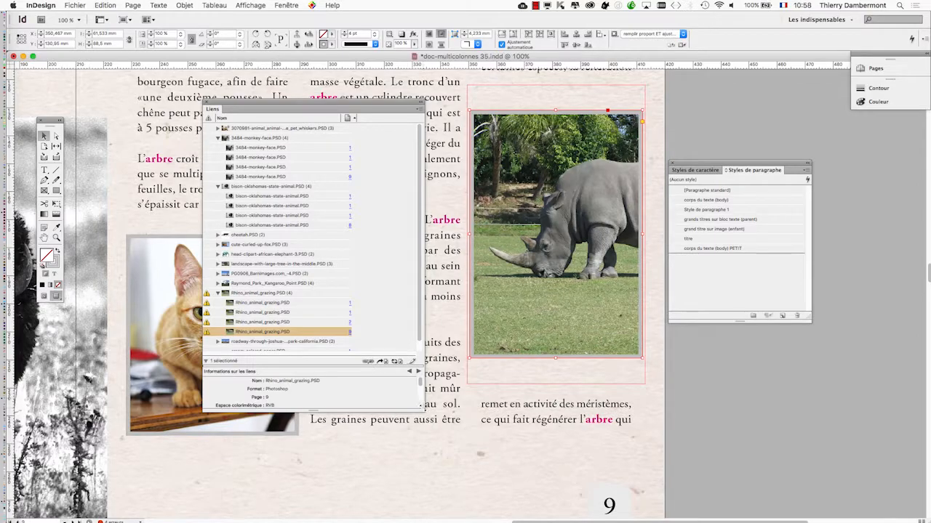
left_click_drag(423, 409, 465, 417)
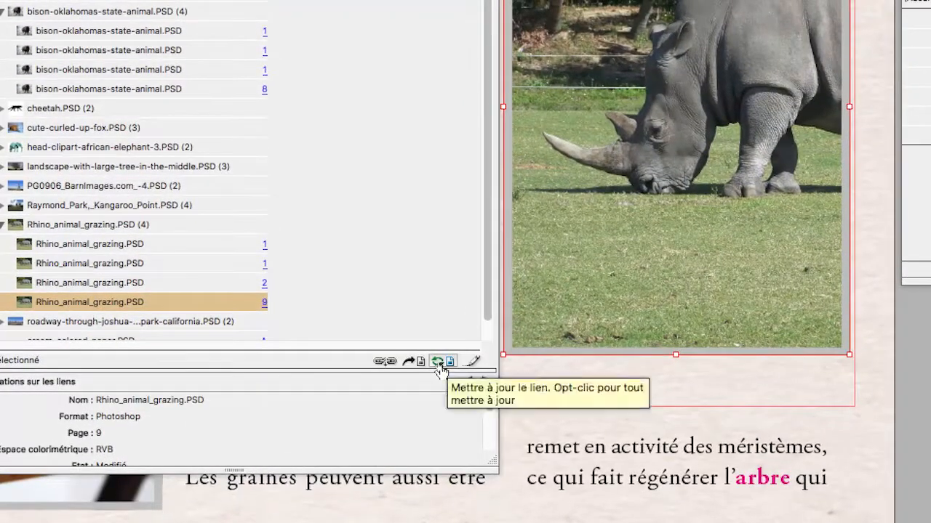
left_click(439, 363)
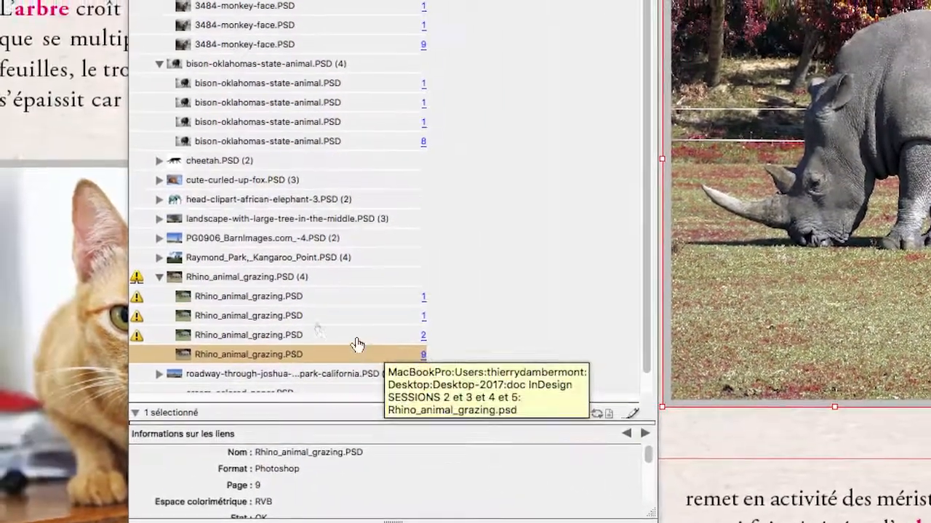
Step: Update the three remaining modified Rhino_animal_grazing.PSD links on pages 1 and 2 together
left_click(355, 339)
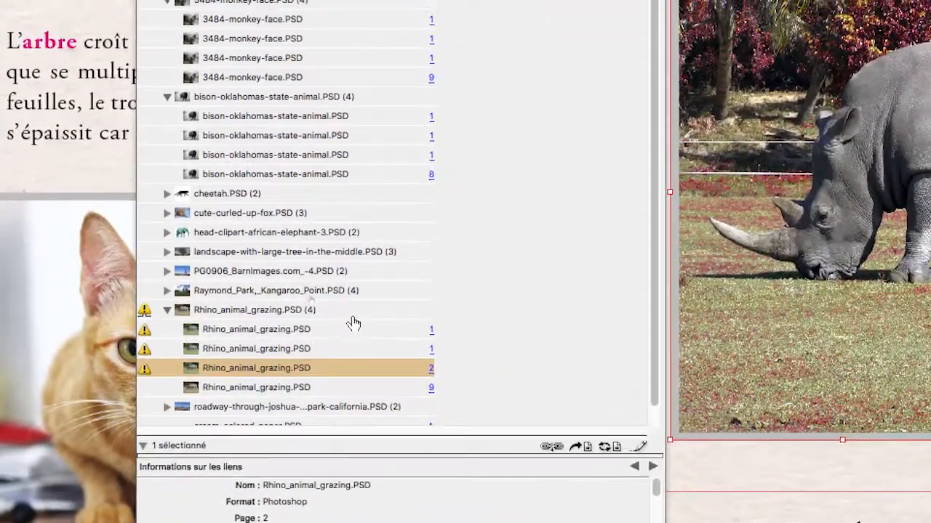
left_click(346, 282, "shift")
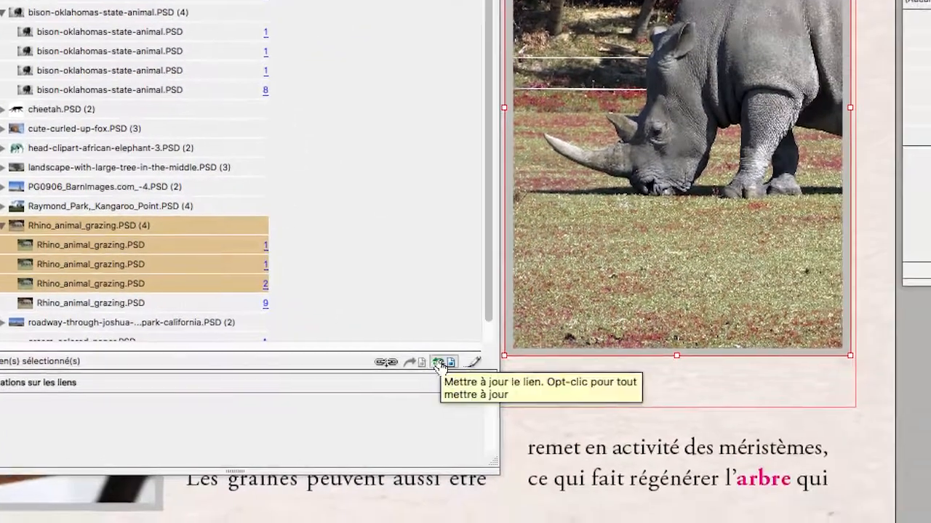
left_click(604, 444)
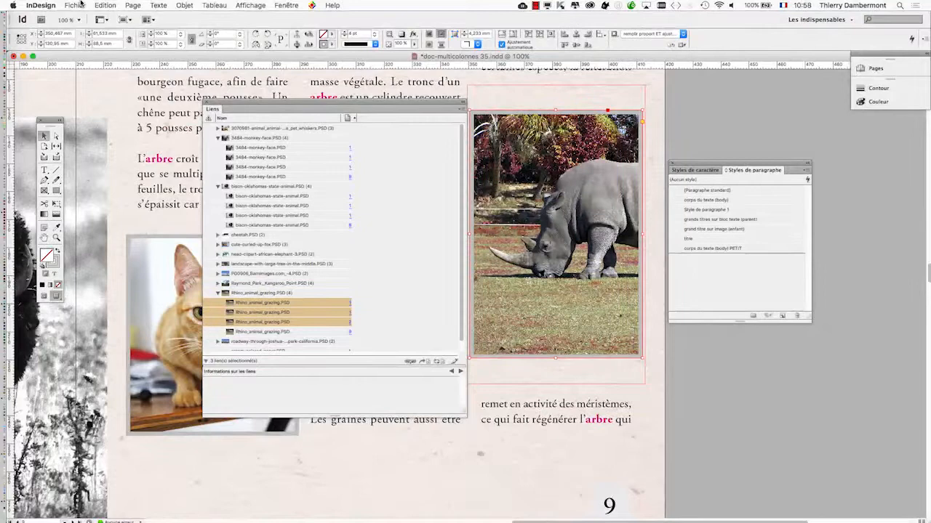
Step: Put the Links panel away and switch back to Photoshop
left_click(80, 5)
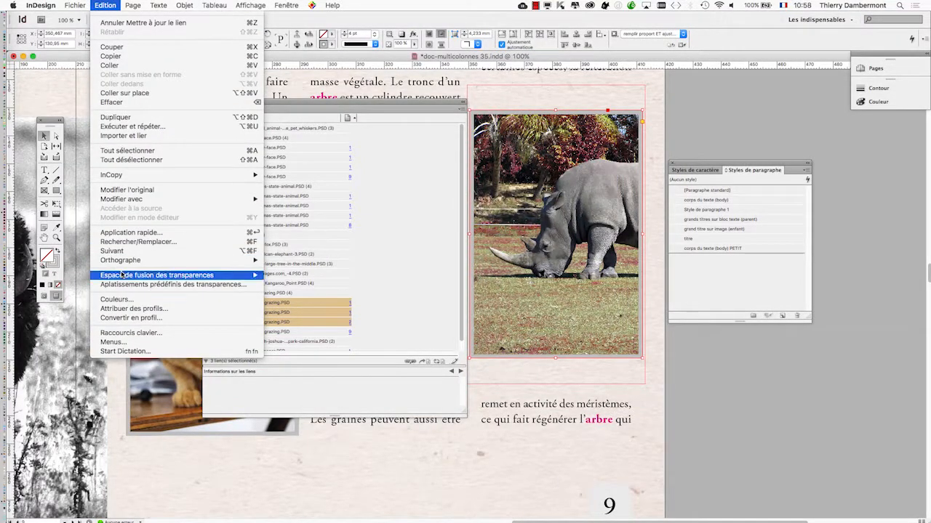
mouse_move(122, 275)
left_click(724, 401)
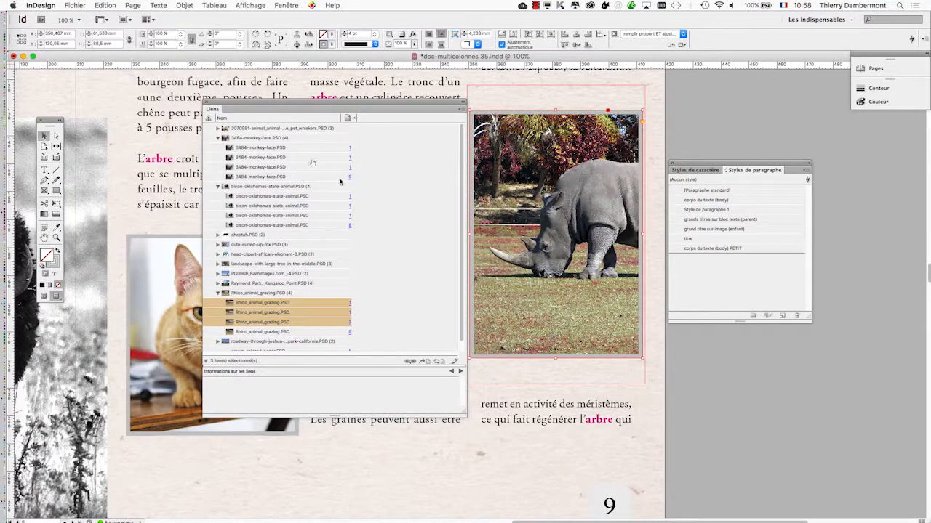
left_click(211, 108)
key("super+Tab")
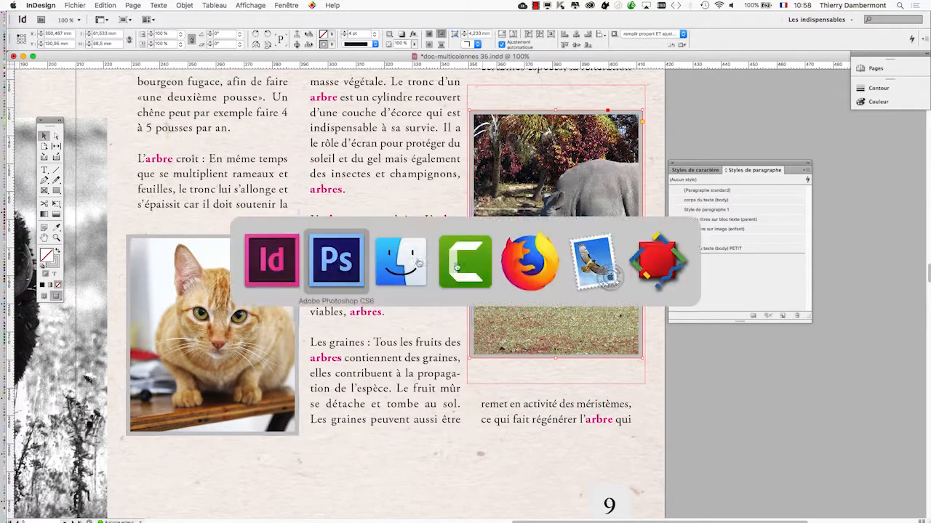